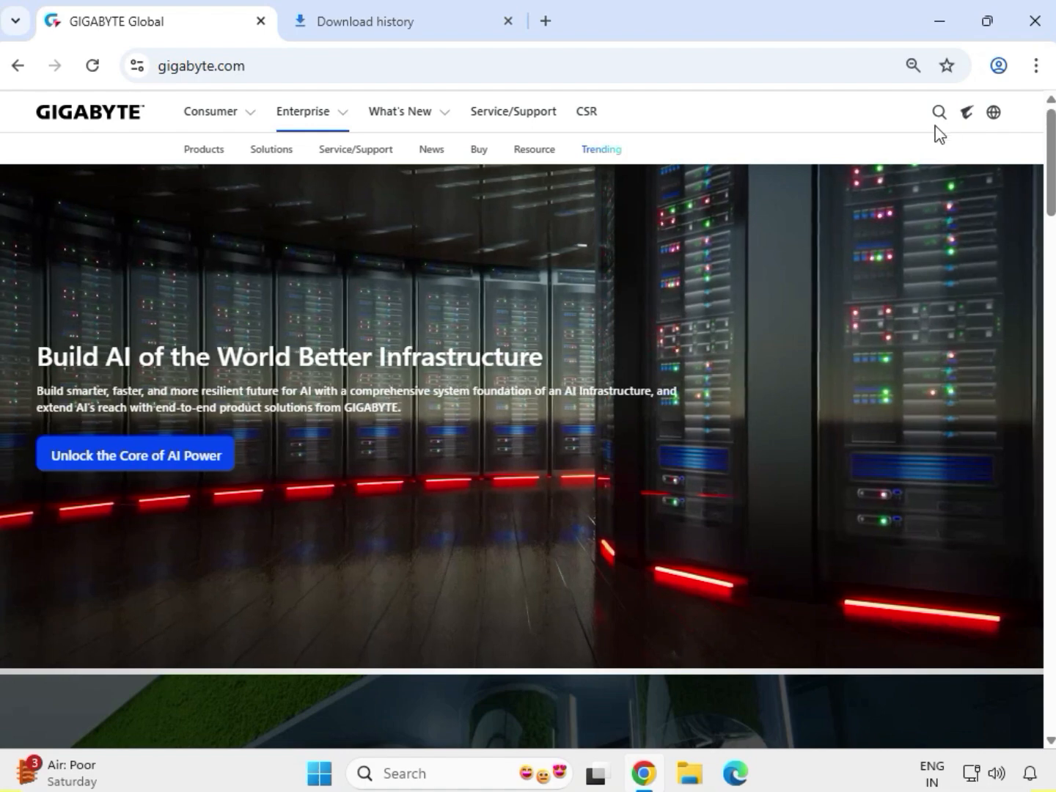
- Search the GIGABYTE site for "H110M S2H DDR3"
left_click(938, 112)
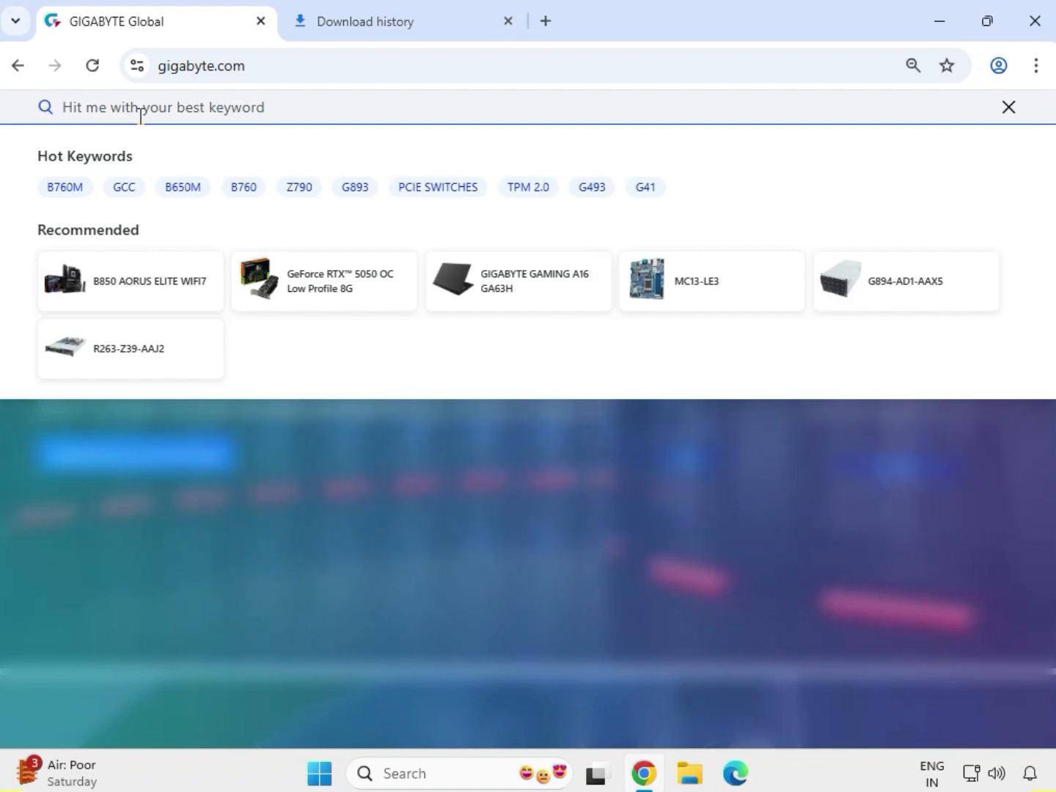
type("H110")
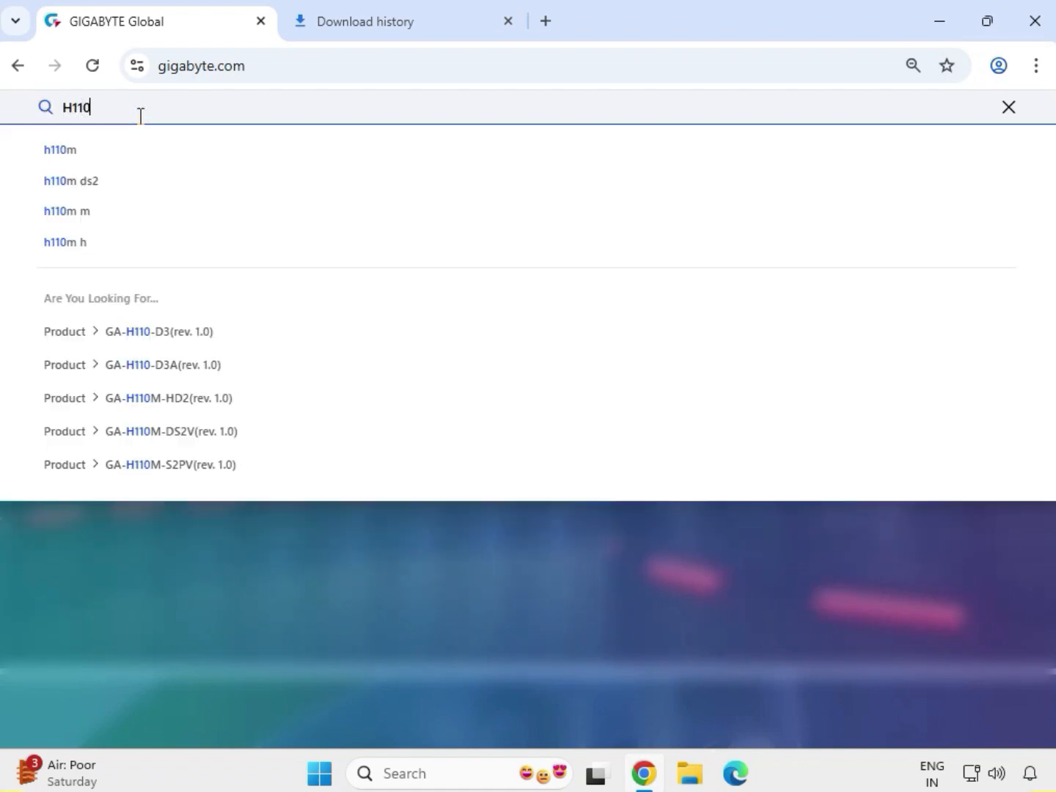
type("M S")
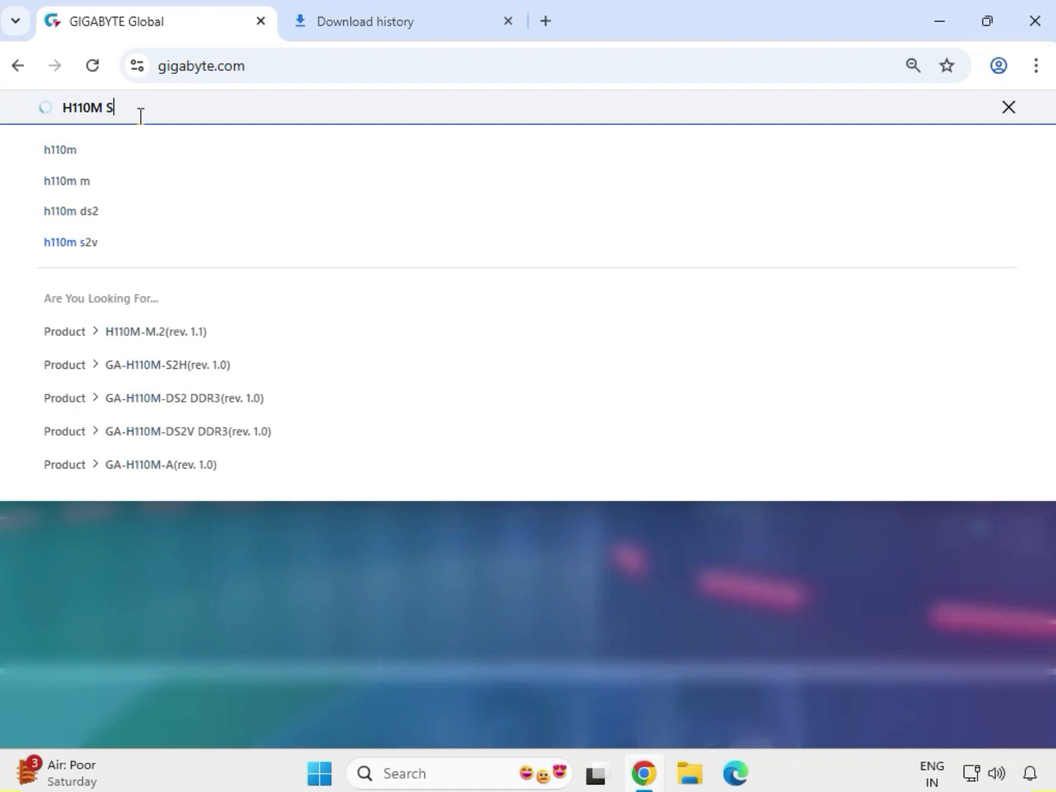
type("2H DDR3")
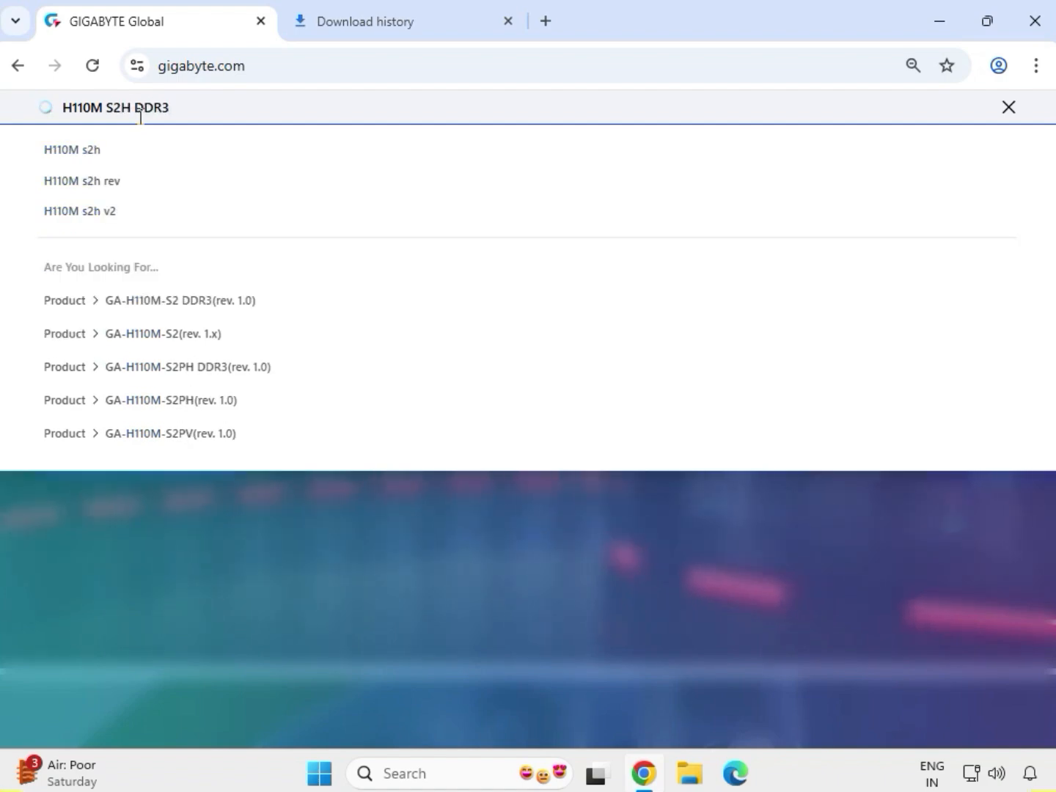
key("Return")
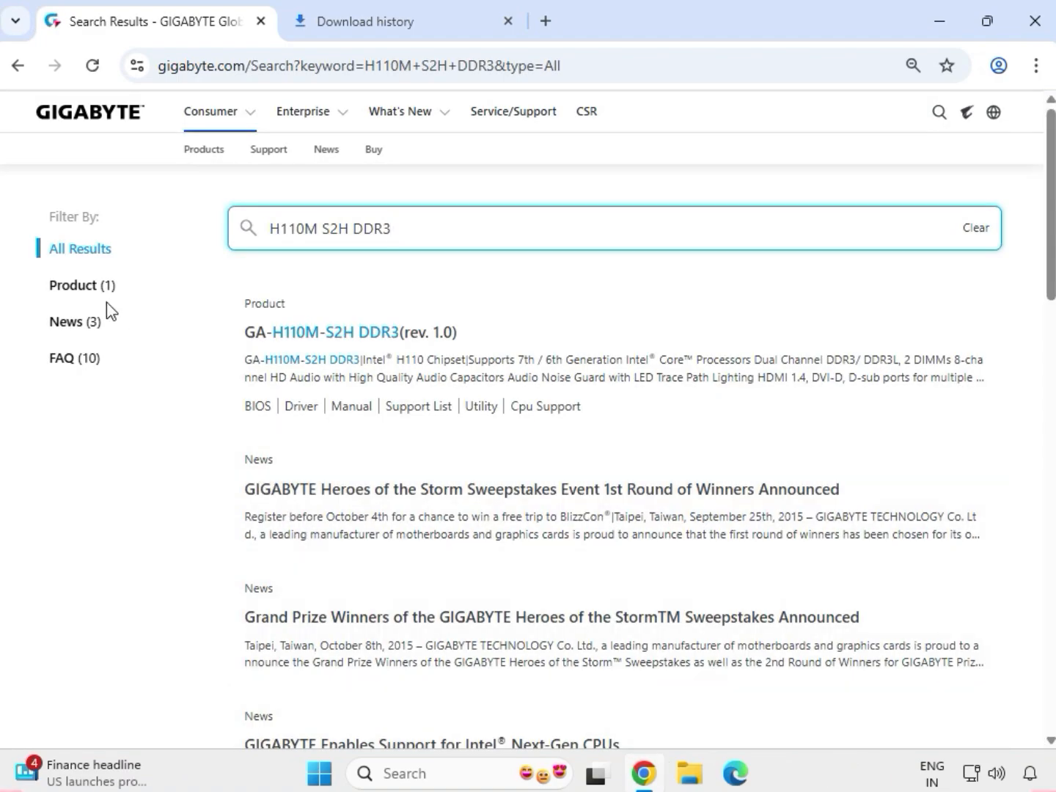
- Open the support downloads of the GA-H110M-S2H DDR3 (rev. 1.0) motherboard and filter the drivers to Windows 10 64bit
left_click(95, 285)
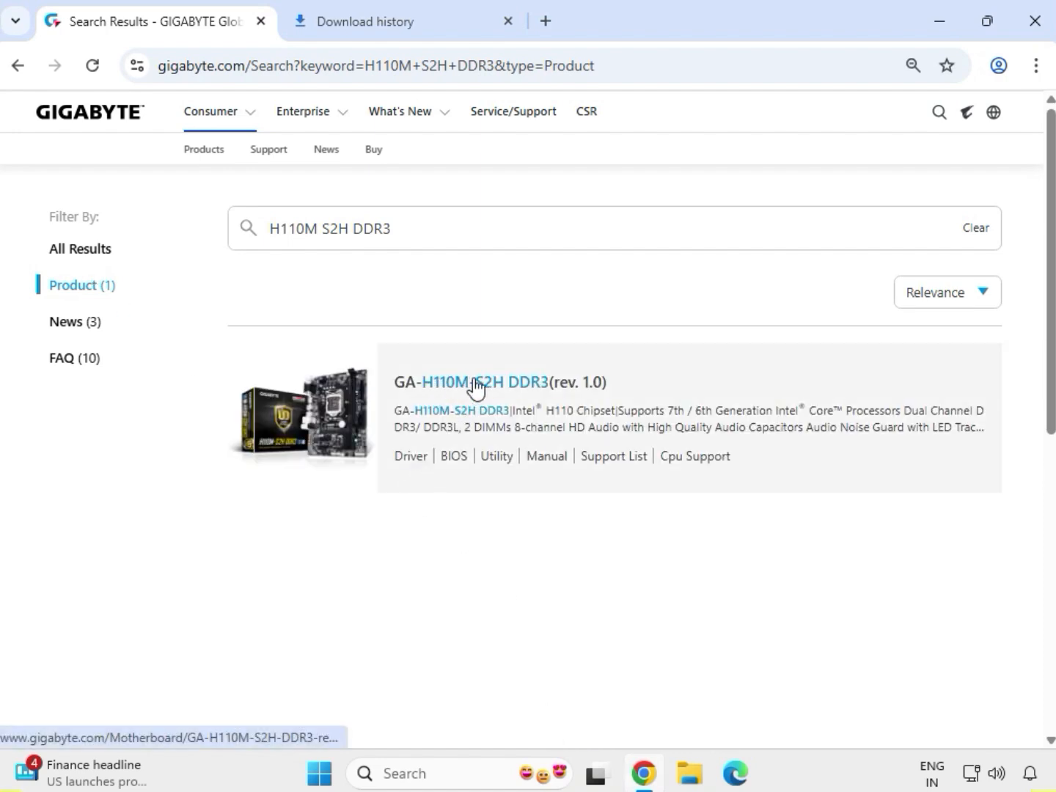
left_click(479, 385)
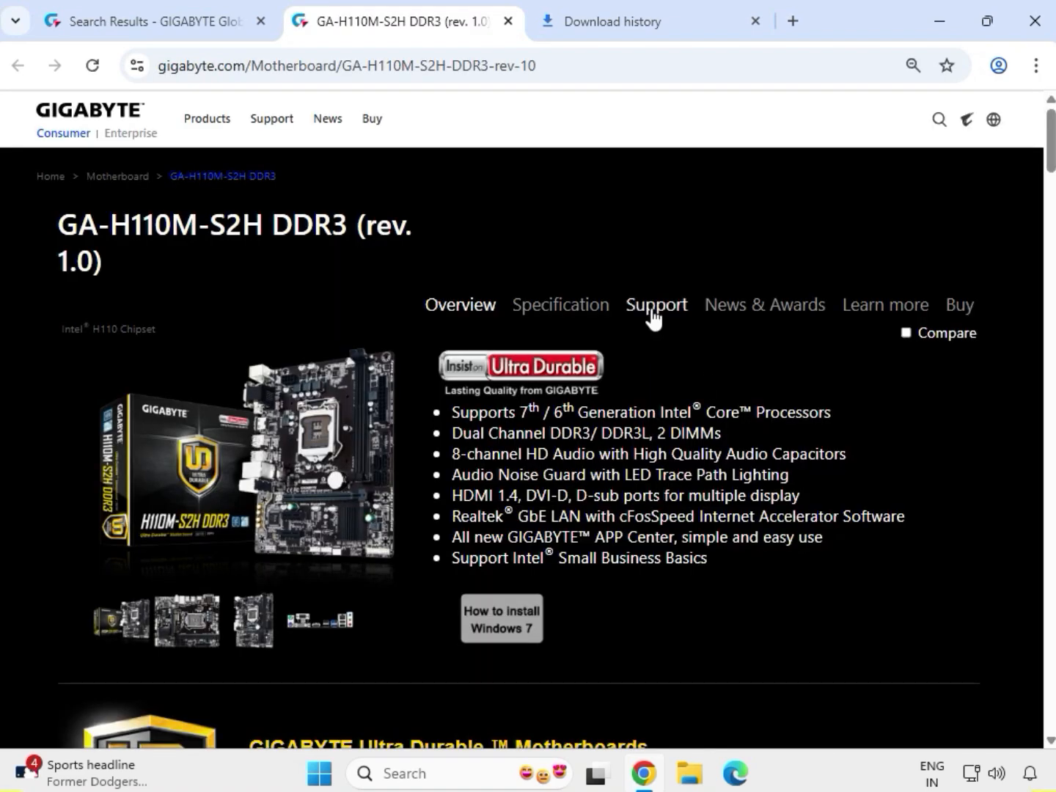
left_click(656, 306)
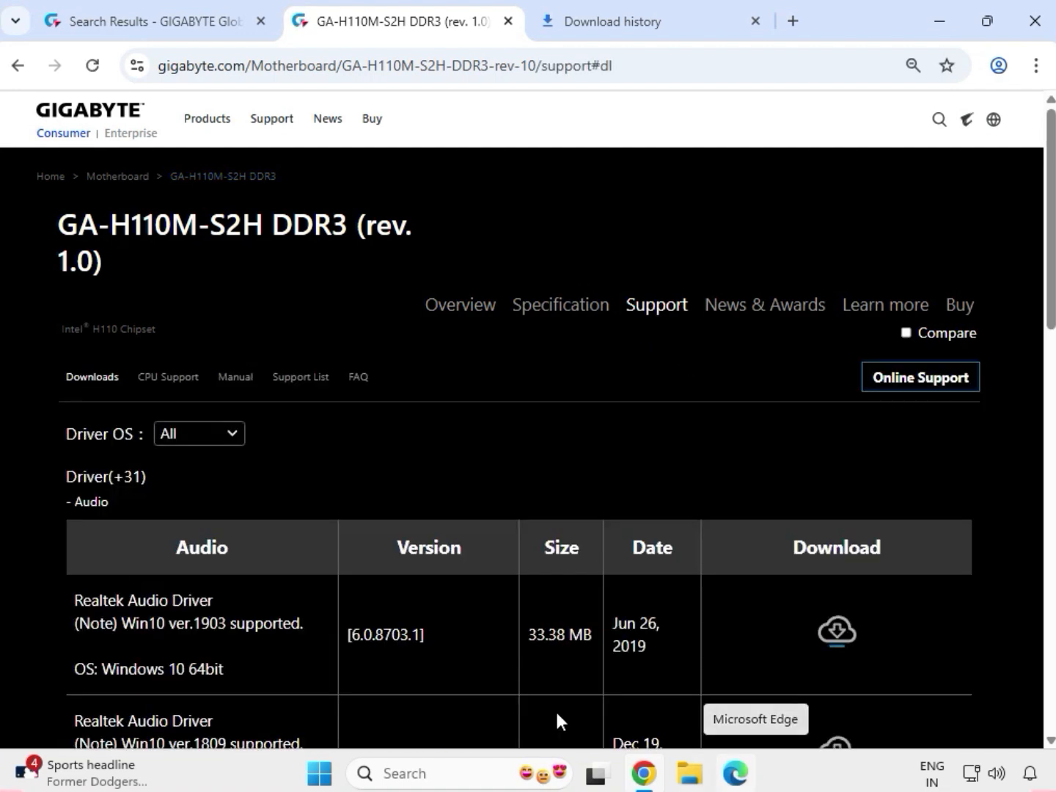
left_click(226, 442)
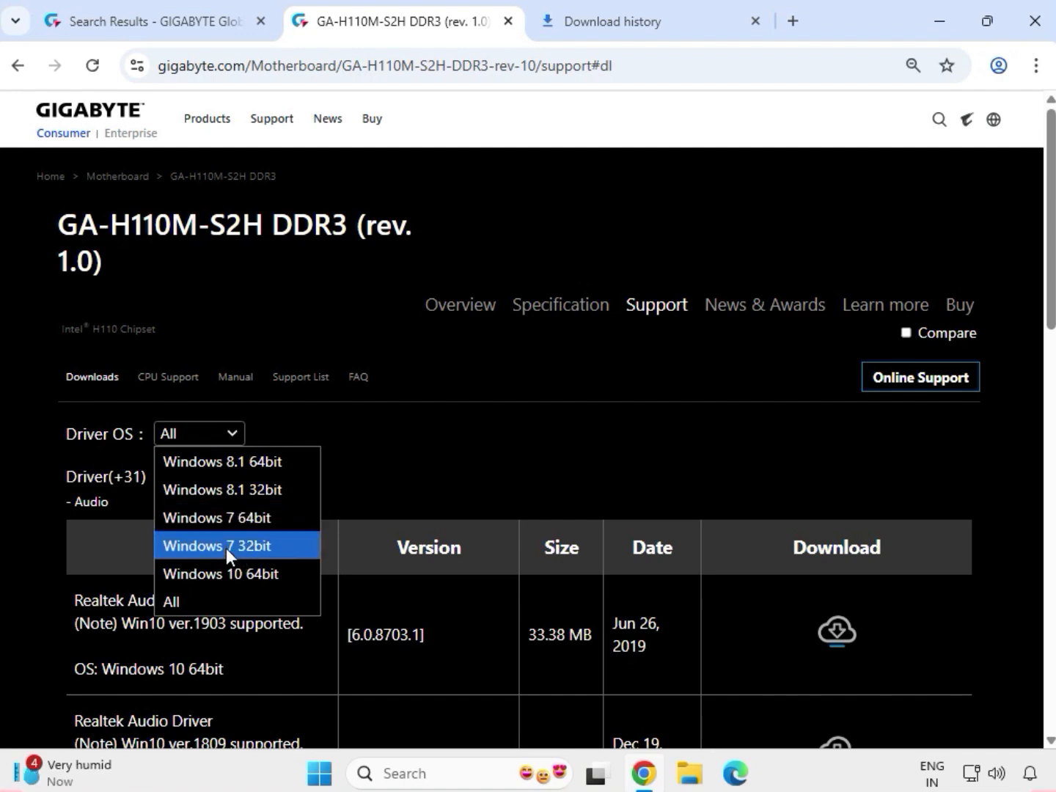
left_click(231, 573)
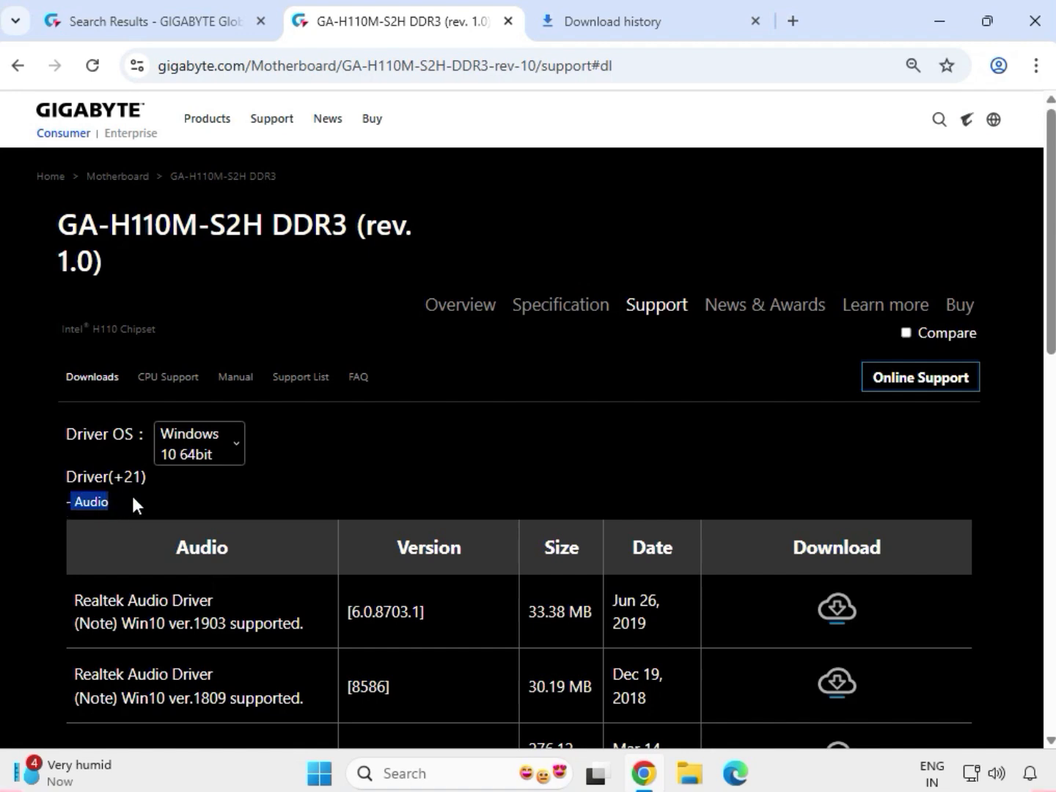
- Download the Realtek HD Audio Driver, version 6.0.1.7727, and check its download progress
left_click(110, 503)
scroll(106, 506, "down", 5)
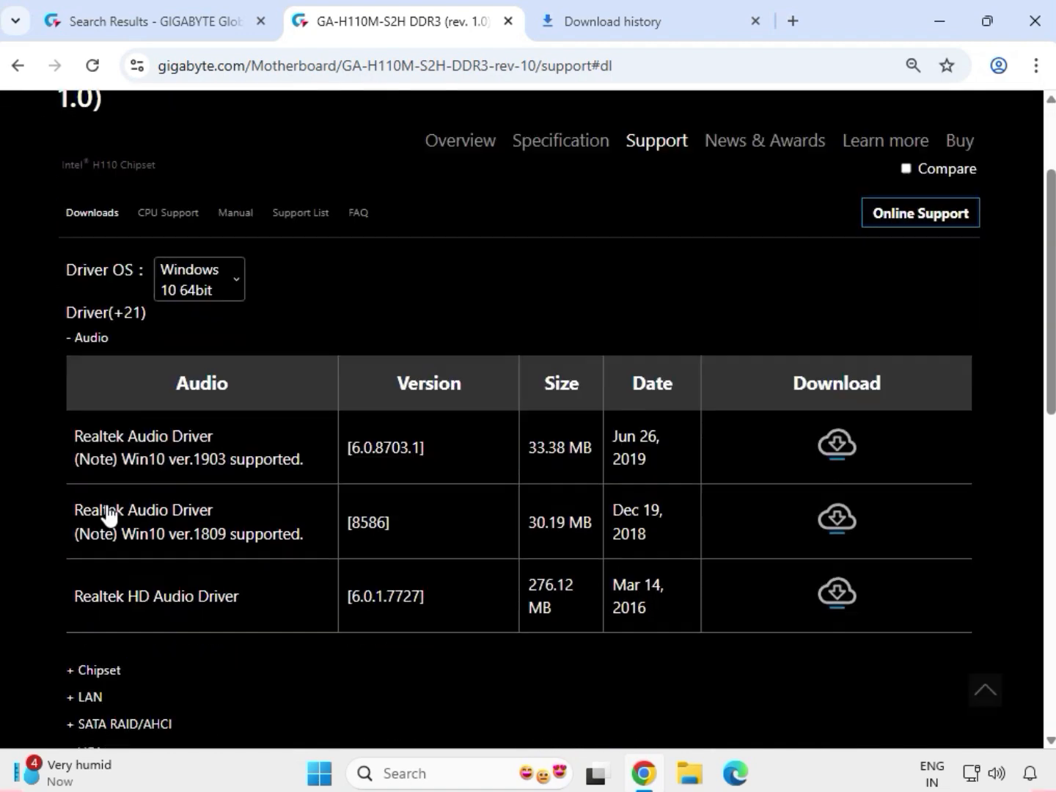
left_click_drag(110, 415, 626, 415)
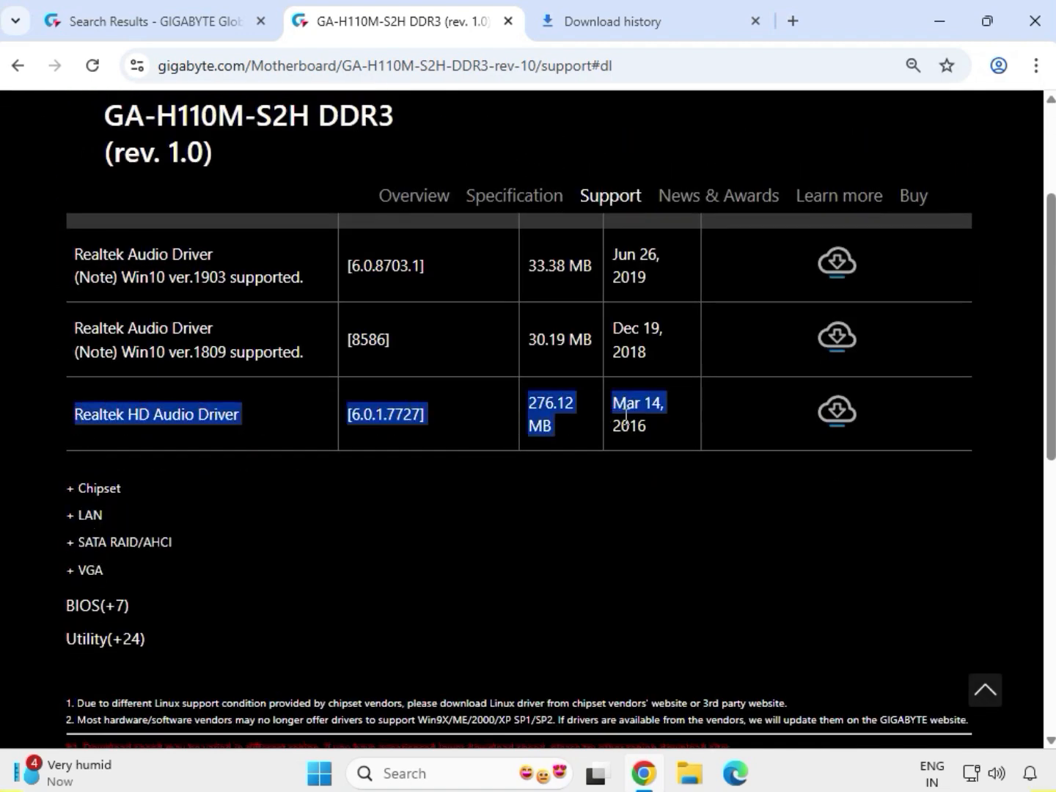
left_click(845, 426)
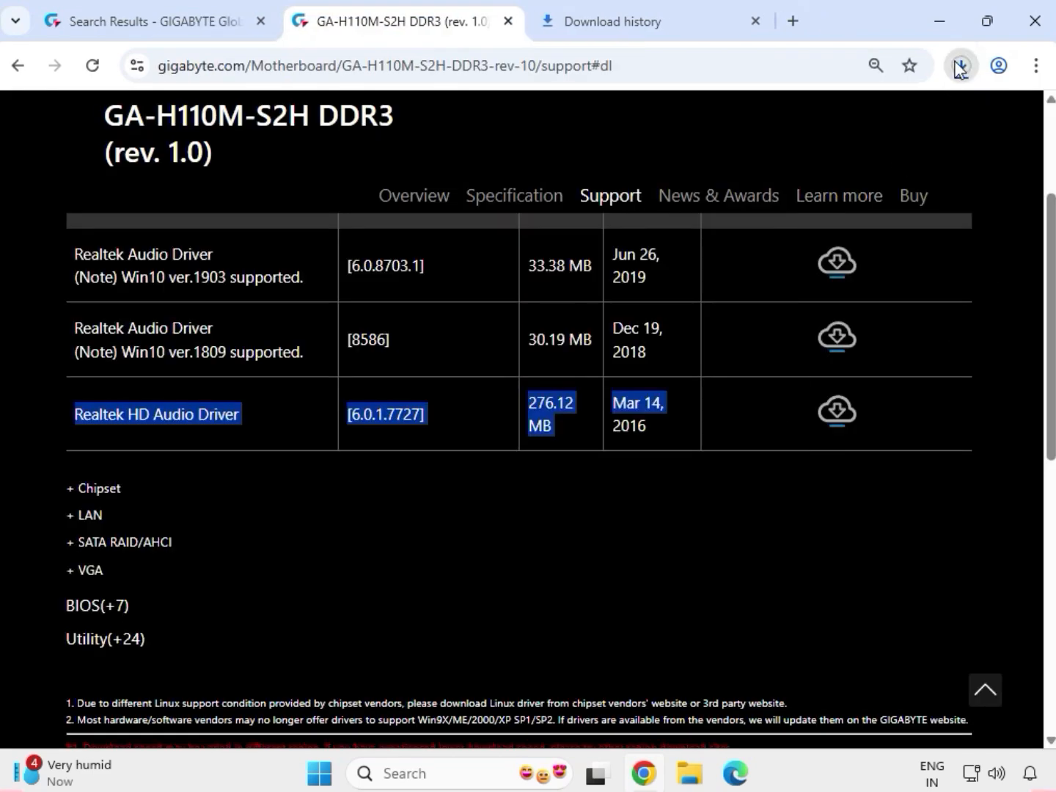
left_click(960, 66)
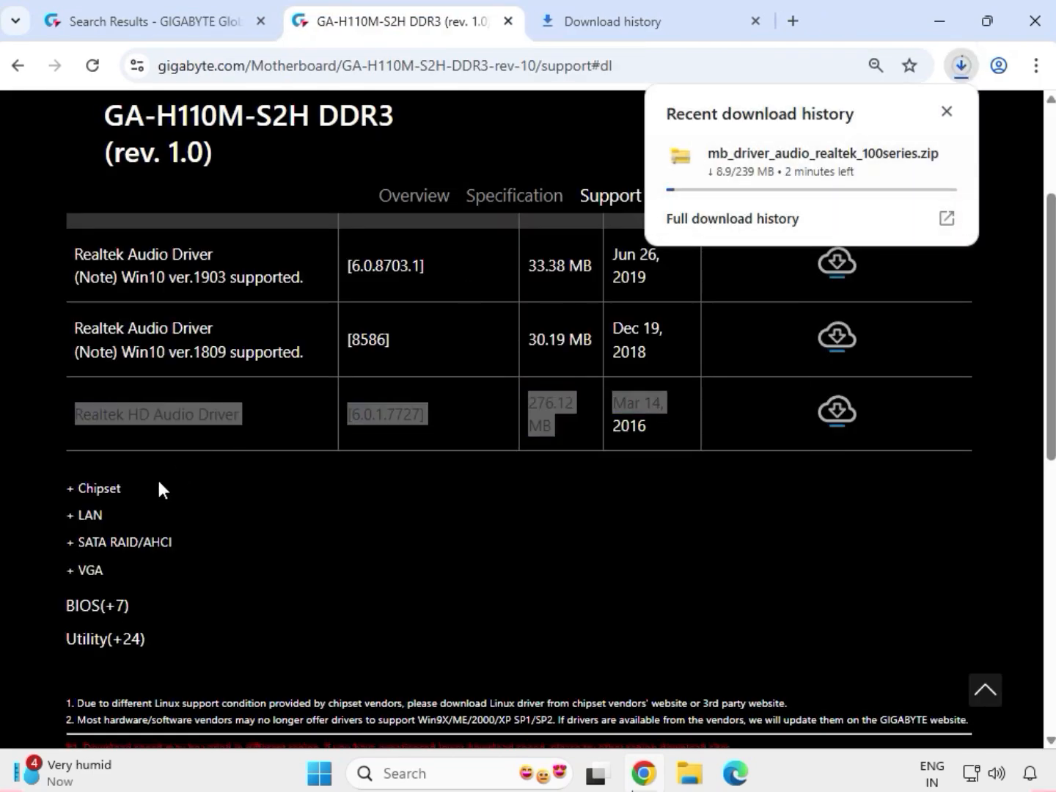
- Expand the chipset drivers and download Intel INF installation version 10.1.1.38
left_click_drag(116, 490, 73, 489)
left_click(97, 490)
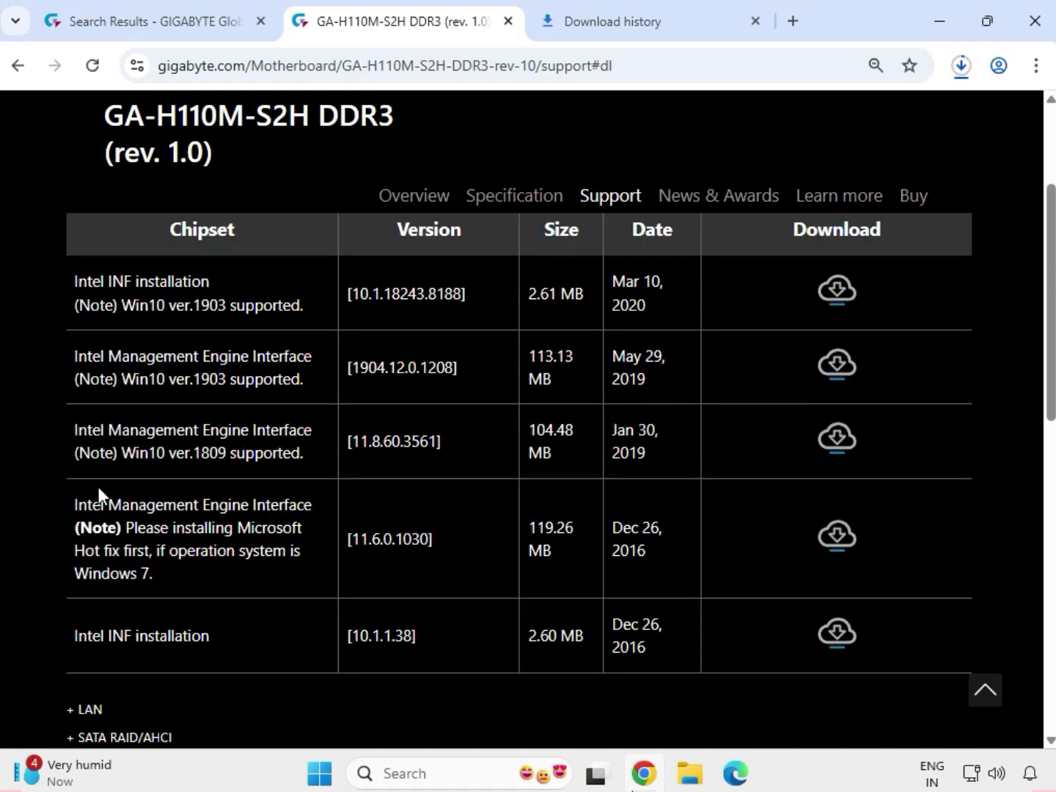
left_click_drag(74, 639, 210, 633)
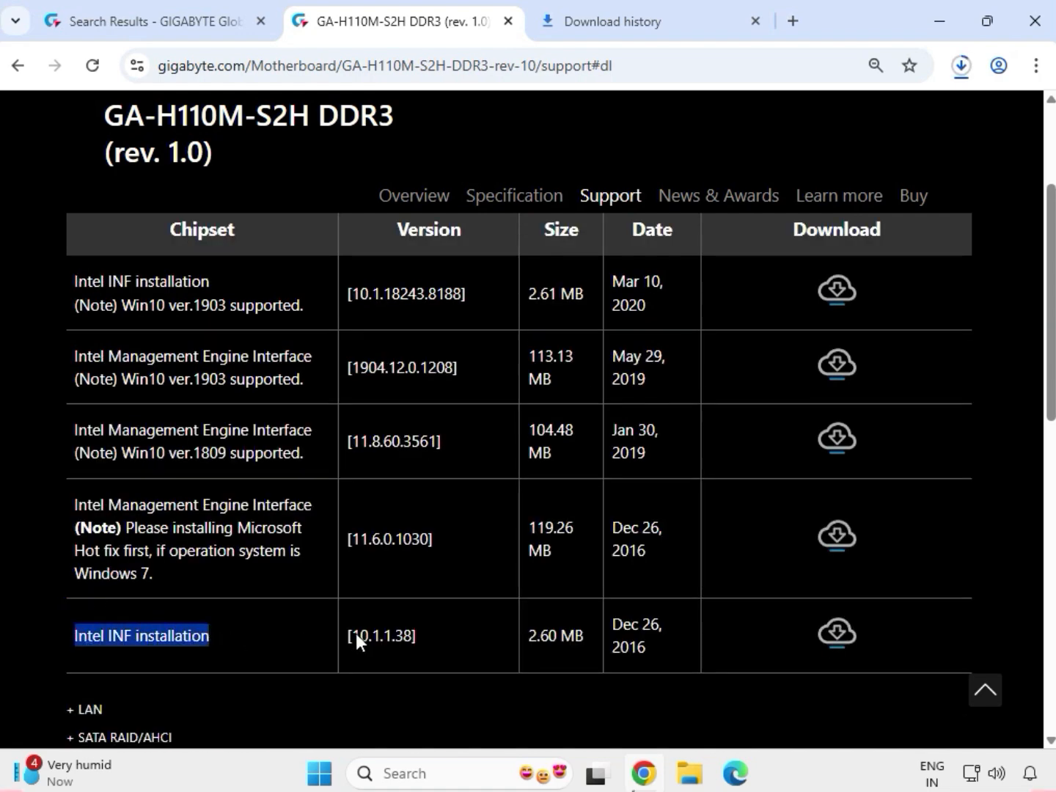
left_click(835, 633)
- Expand the LAN drivers and download the Realtek LAN Driver, version 10.006.1001.2015
scroll(313, 661, "down", 2)
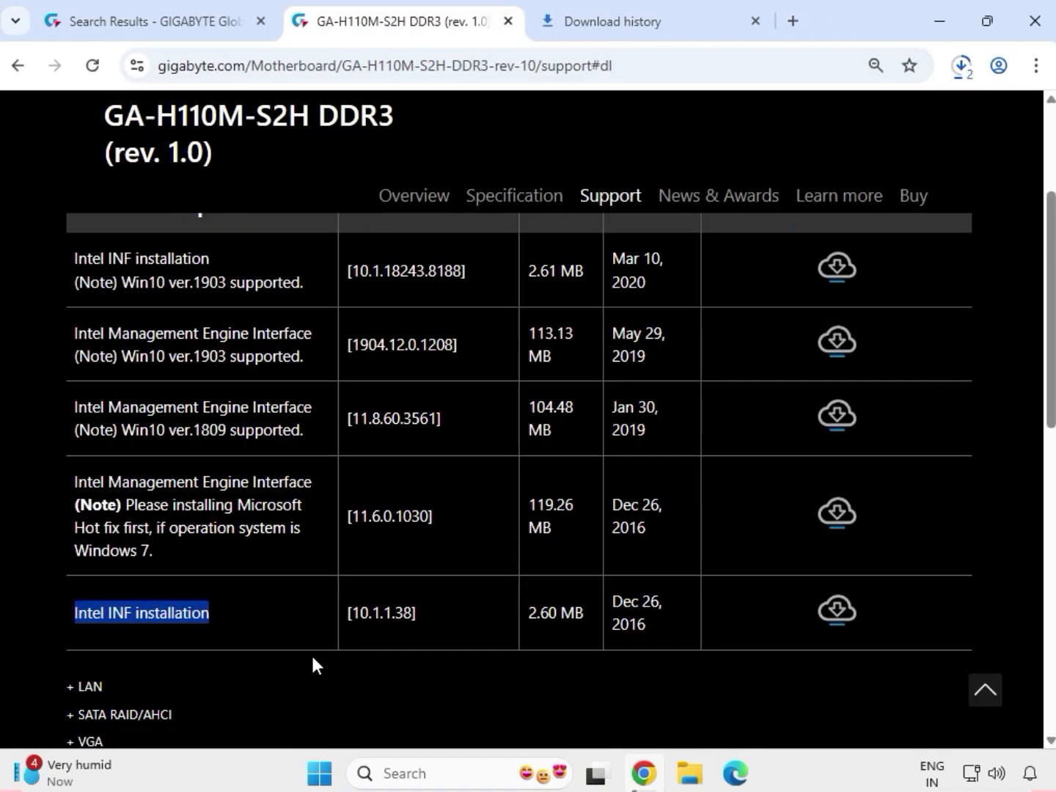
left_click_drag(105, 602, 229, 564)
scroll(80, 605, "down", 1)
scroll(82, 586, "up", 4)
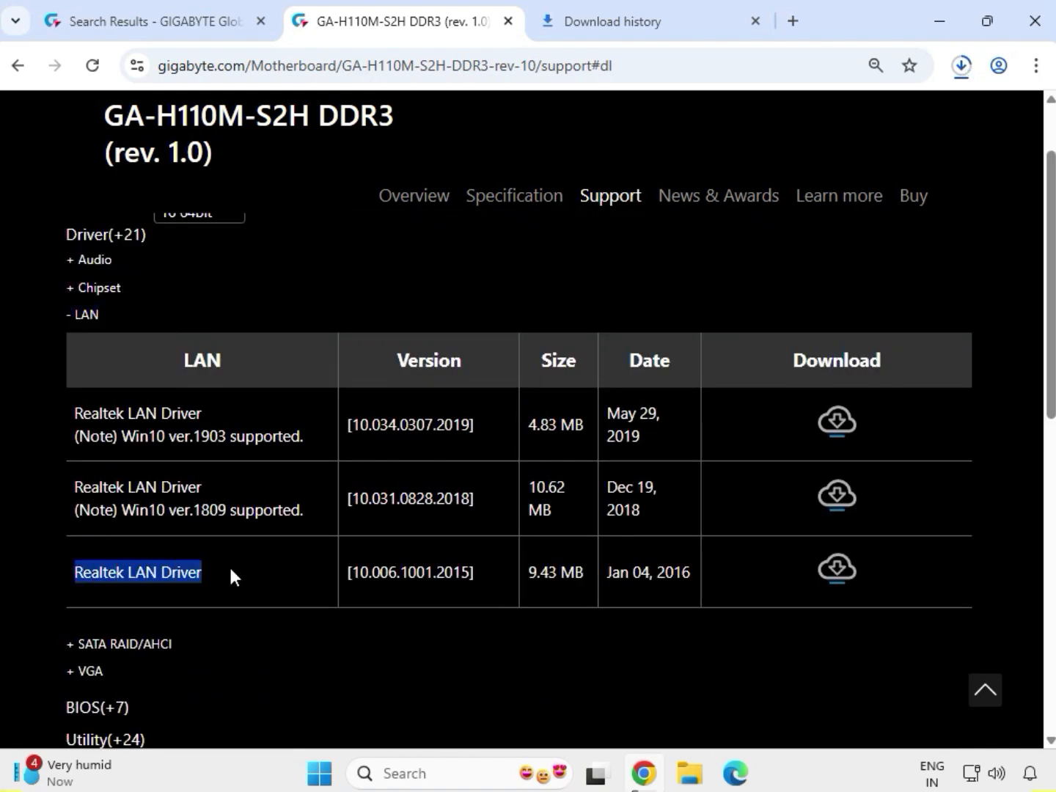
left_click(836, 577)
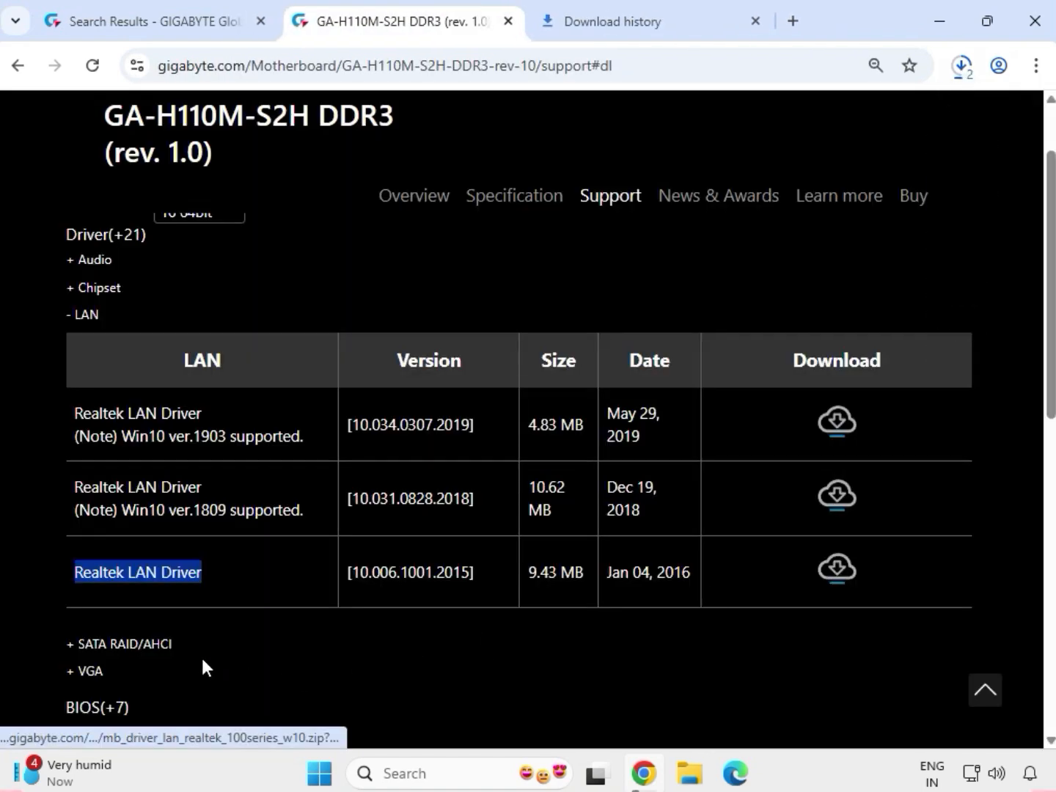
- Expand the VGA drivers and download the Intel VGA Driver, version 21.20.16.4550
left_click_drag(132, 669, 71, 670)
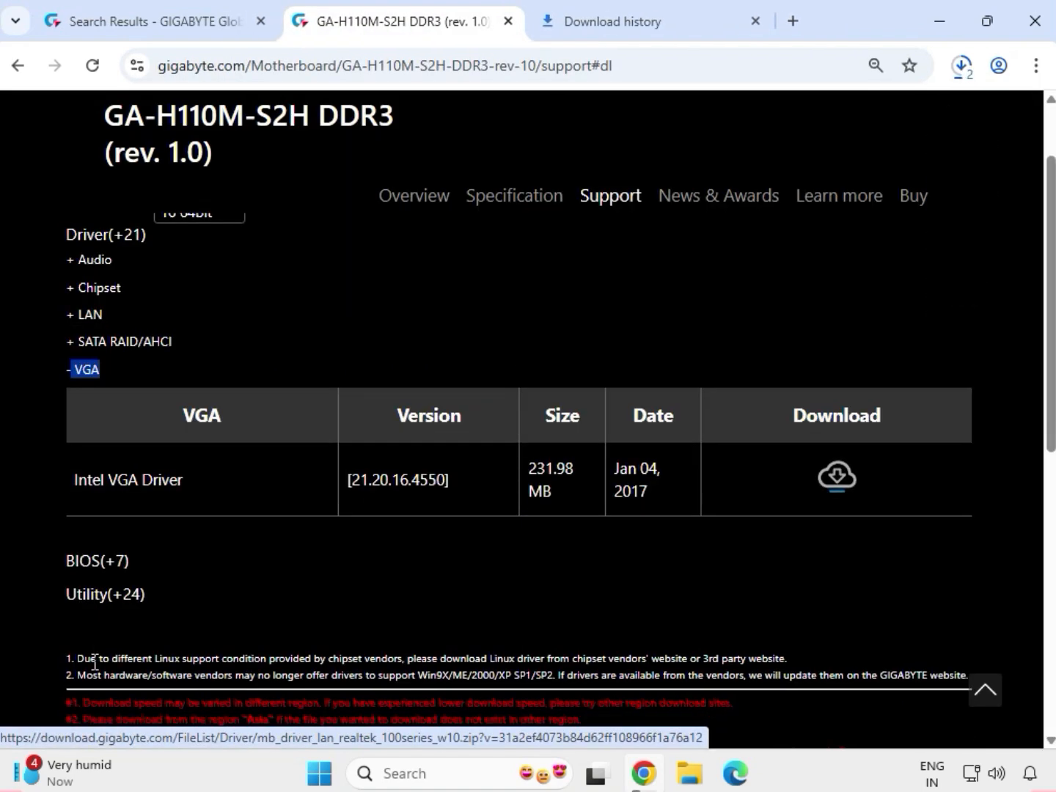
left_click_drag(74, 477, 185, 478)
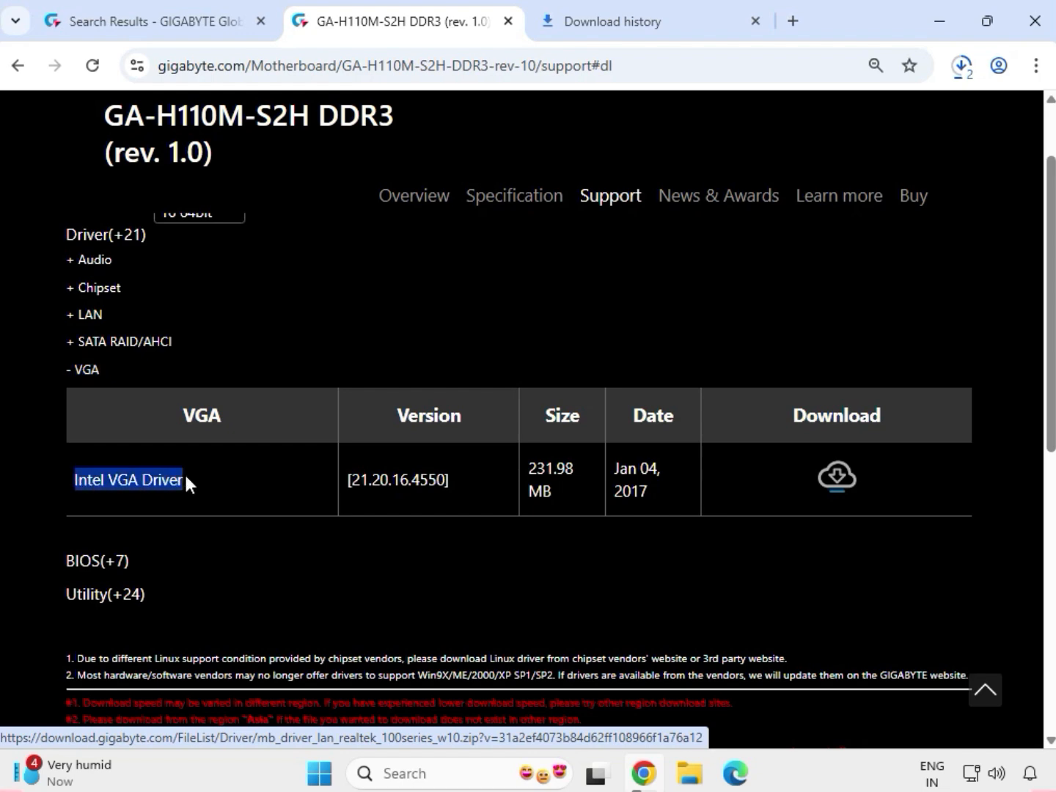
left_click(836, 479)
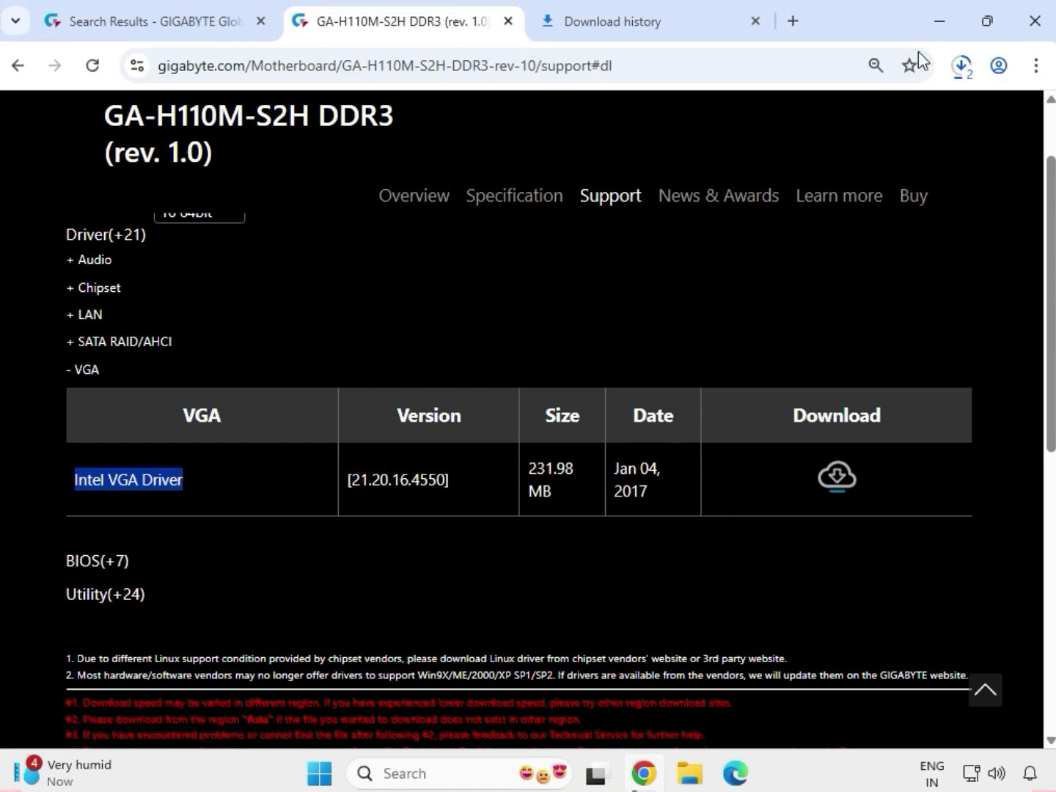
- Review the recent downloads and show the downloaded LAN driver archive in its folder in File Explorer
left_click(955, 76)
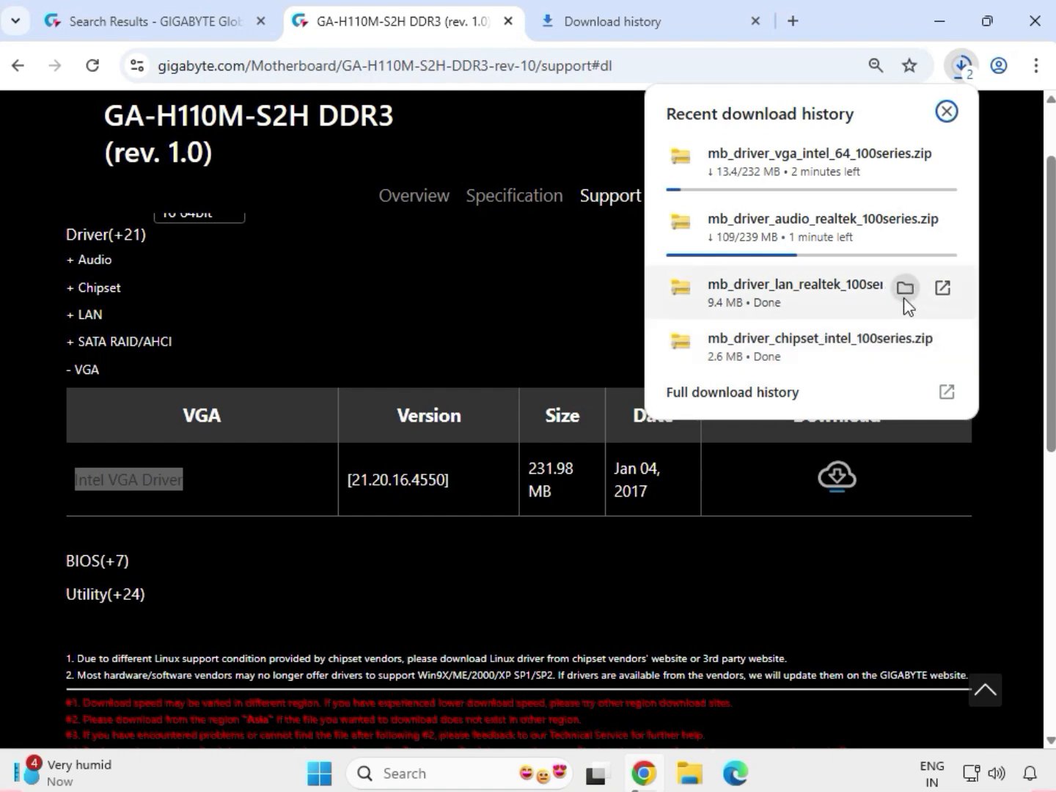
left_click(905, 287)
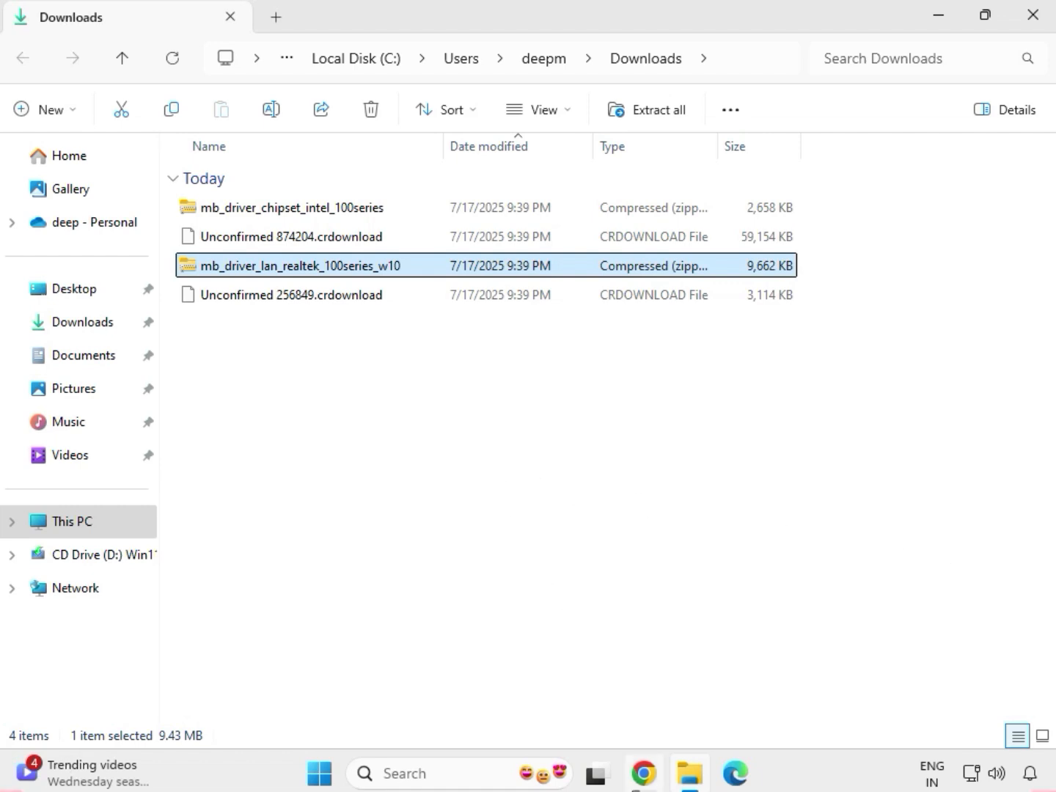
mouse_move(643, 773)
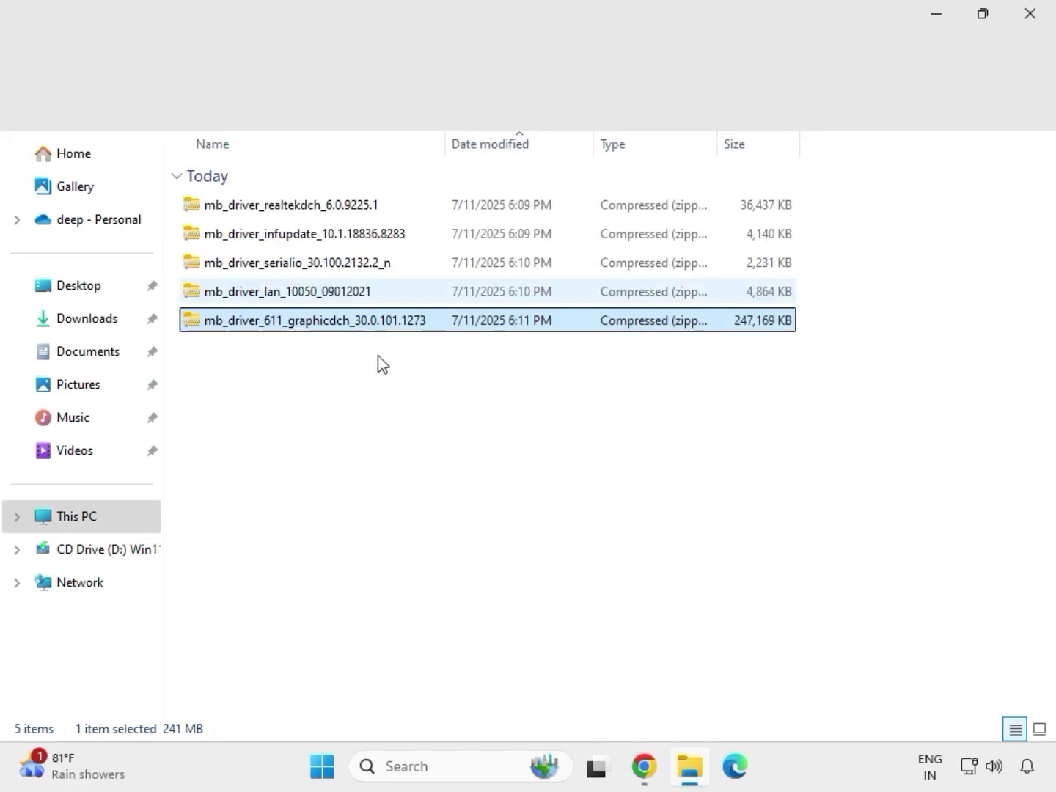
left_click_drag(378, 355, 327, 195)
- Extract the mb_driver_611_graphicdch_30.0.101.1273 archive to its default folder in Downloads and close the window with the extracted files
left_click(369, 322)
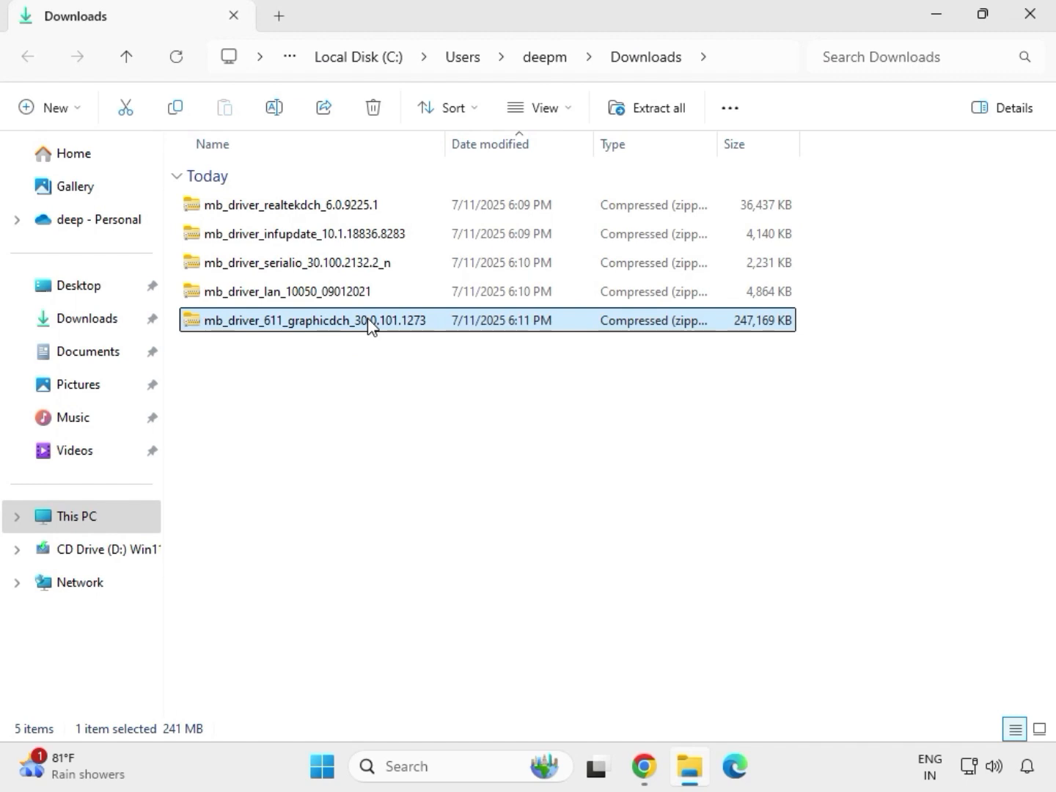
right_click(369, 323)
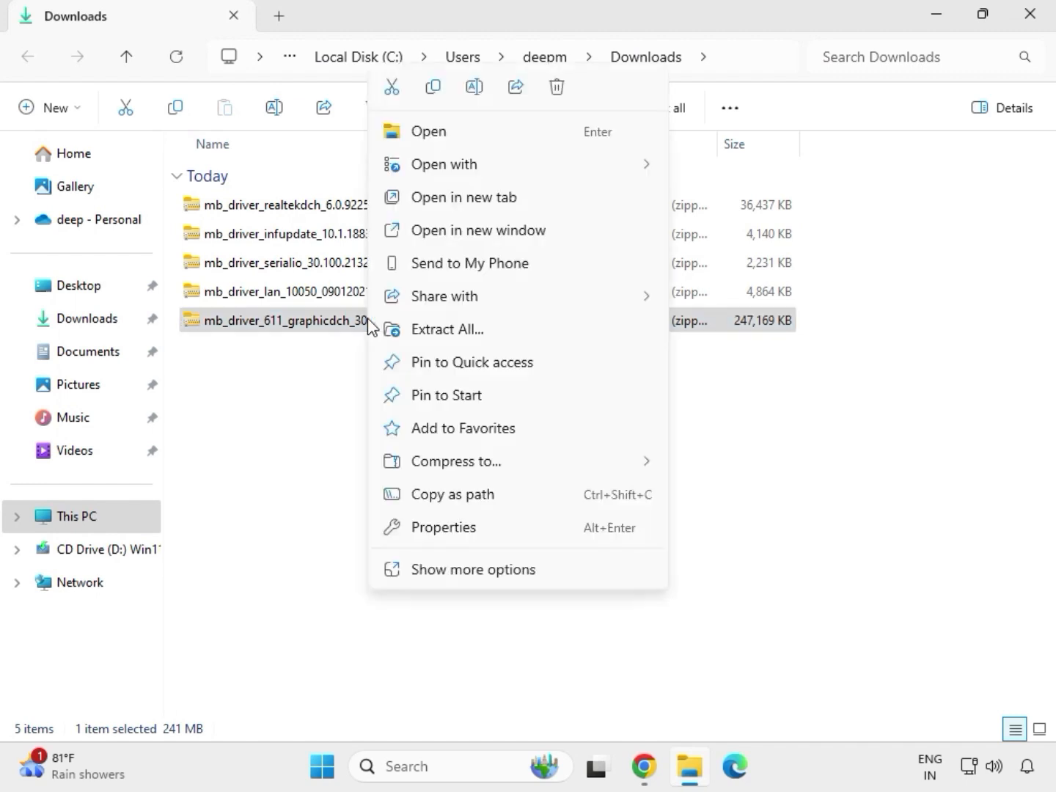
left_click(474, 572)
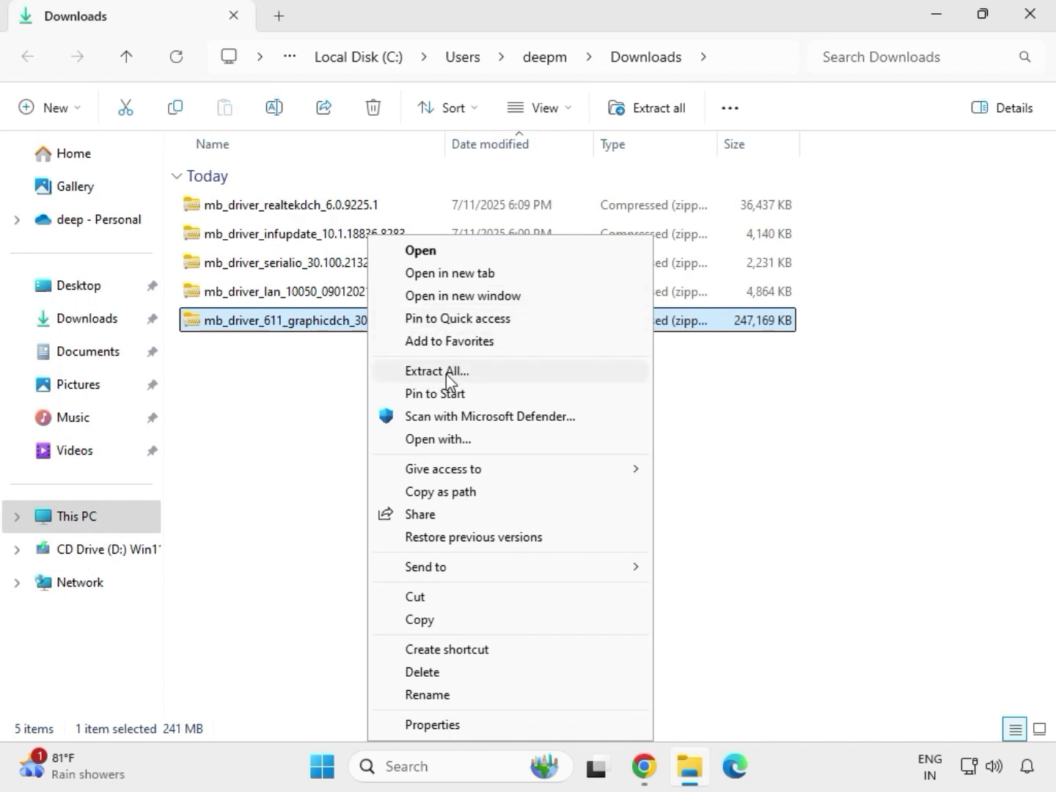
left_click(446, 372)
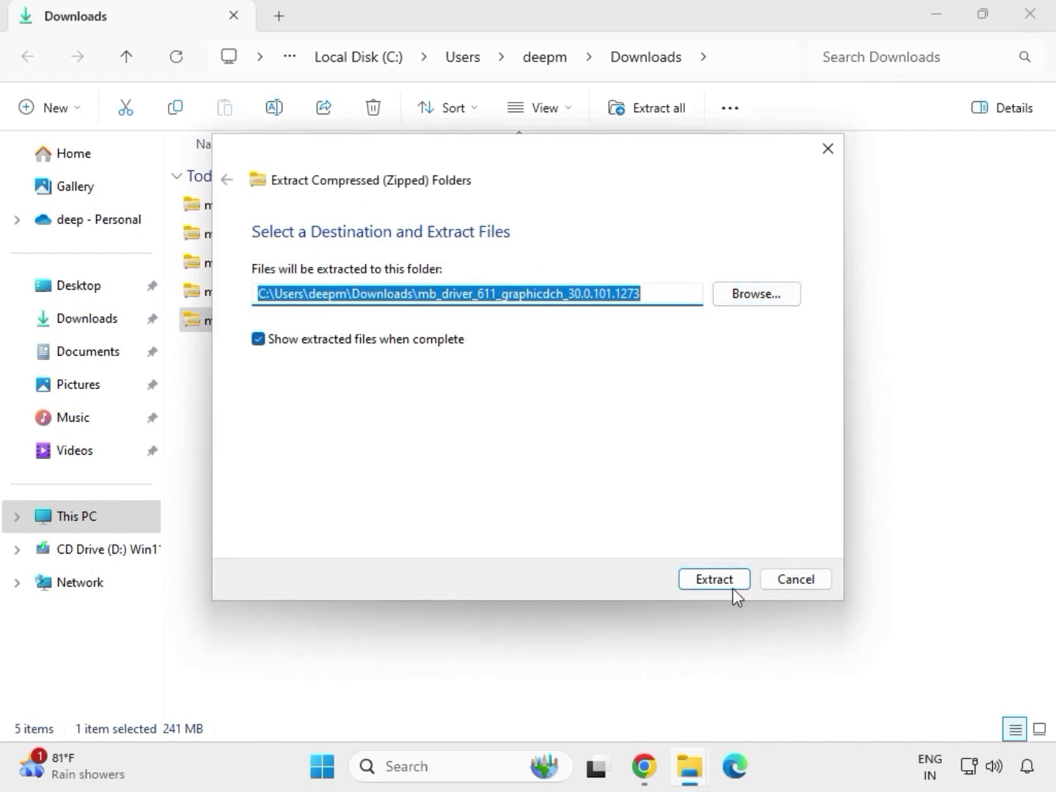
left_click(715, 580)
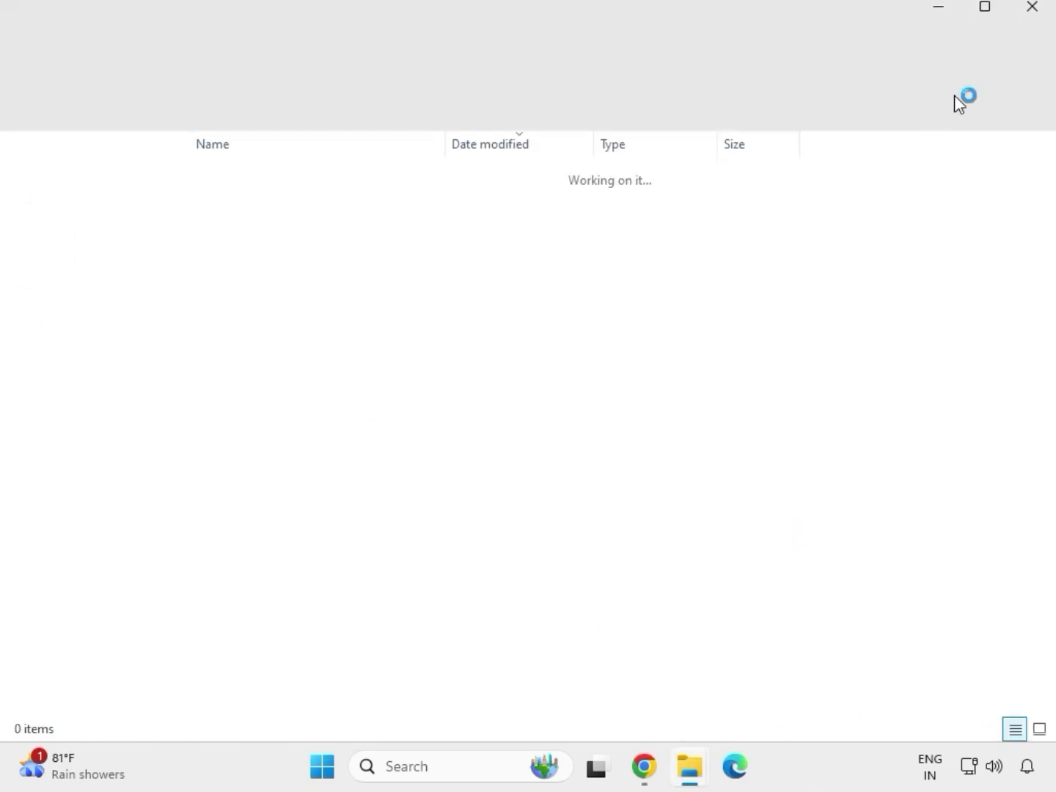
left_click(1029, 18)
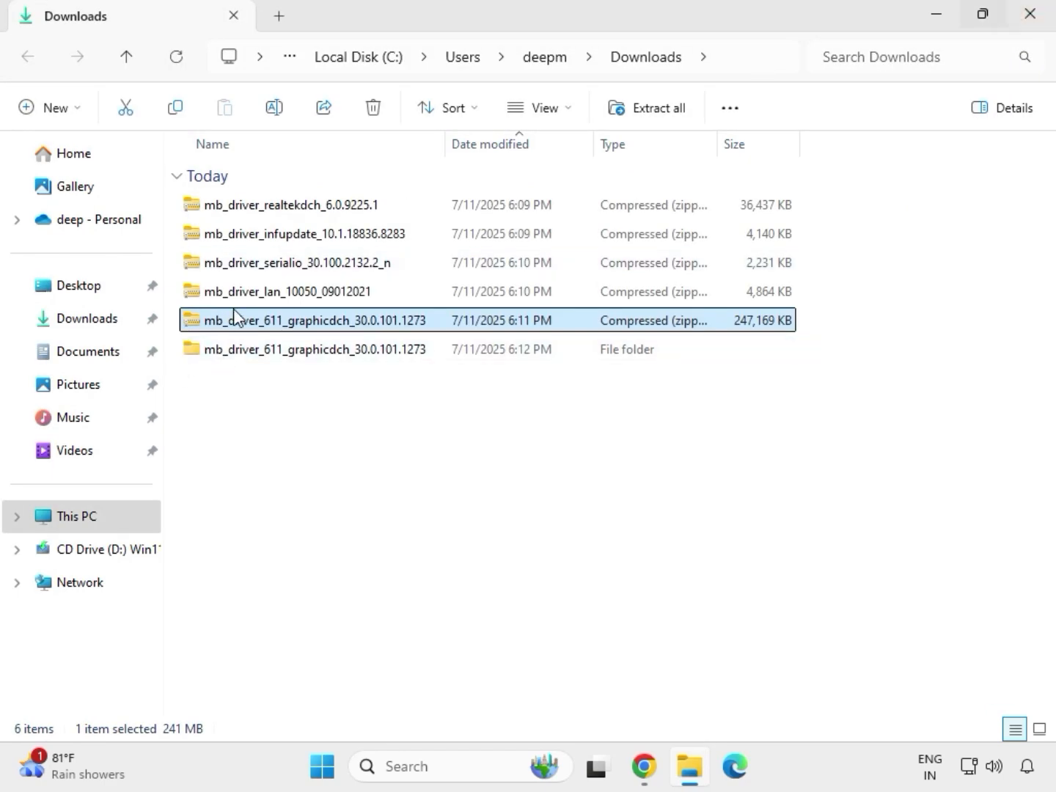
- Extract the mb_driver_lan_10050_09012021 archive to its default folder in Downloads
left_click(268, 295)
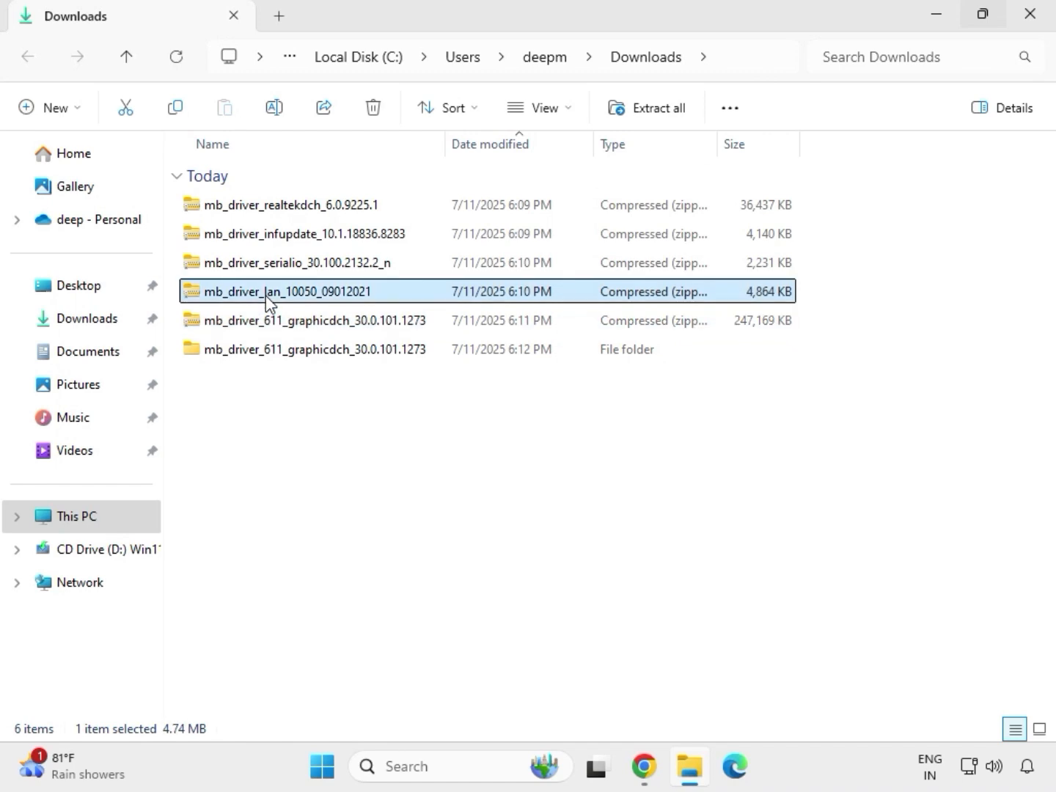
right_click(266, 297)
left_click(352, 570)
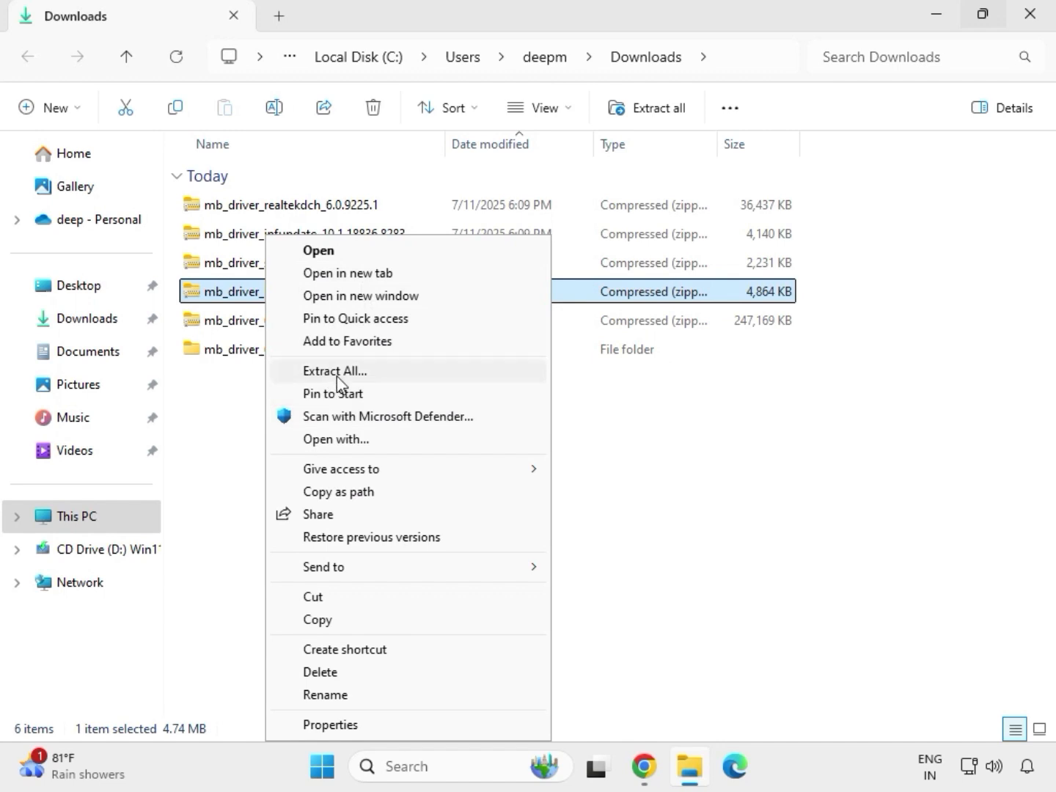
left_click(334, 372)
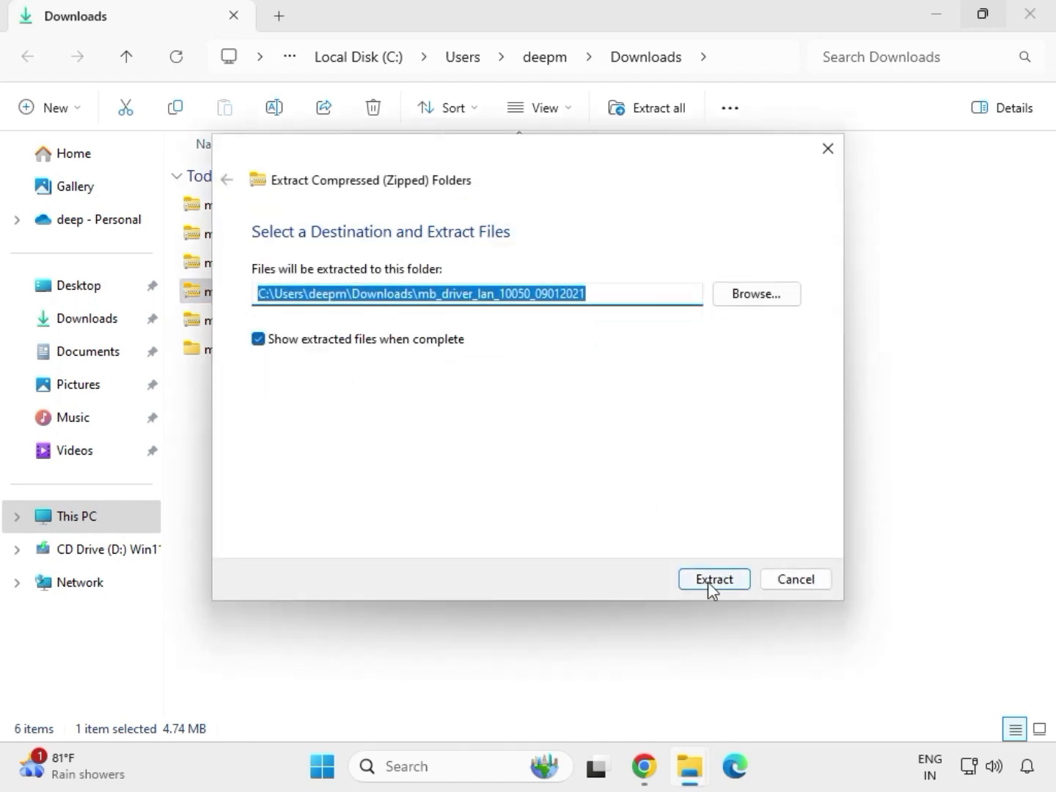
left_click(707, 582)
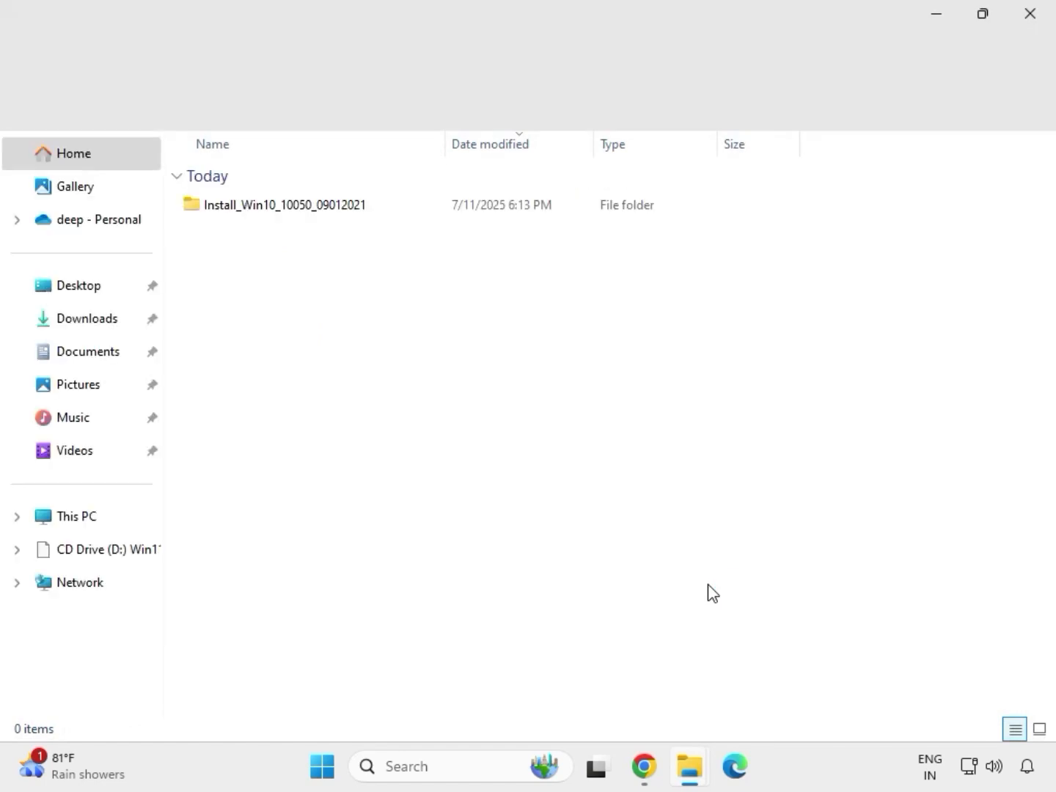
- Close the extracted LAN files window and extract the mb_driver_serialio_30.100.2132.2_n archive to its default folder in Downloads
left_click(1035, 22)
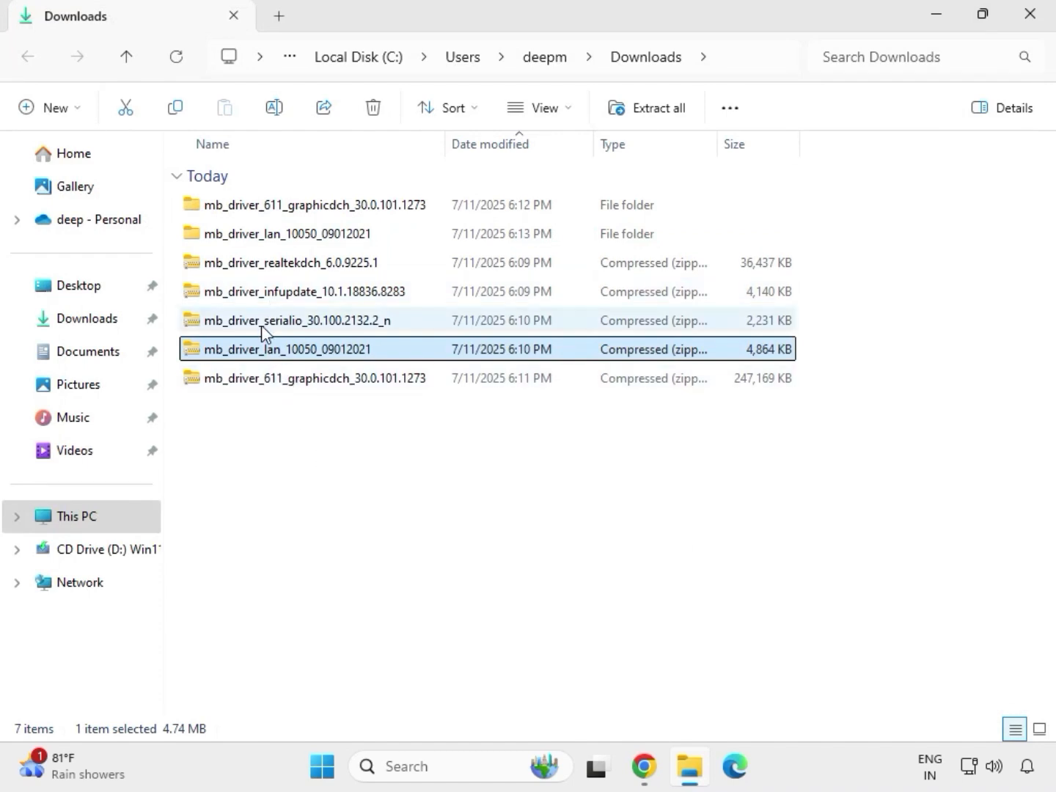
left_click(261, 324)
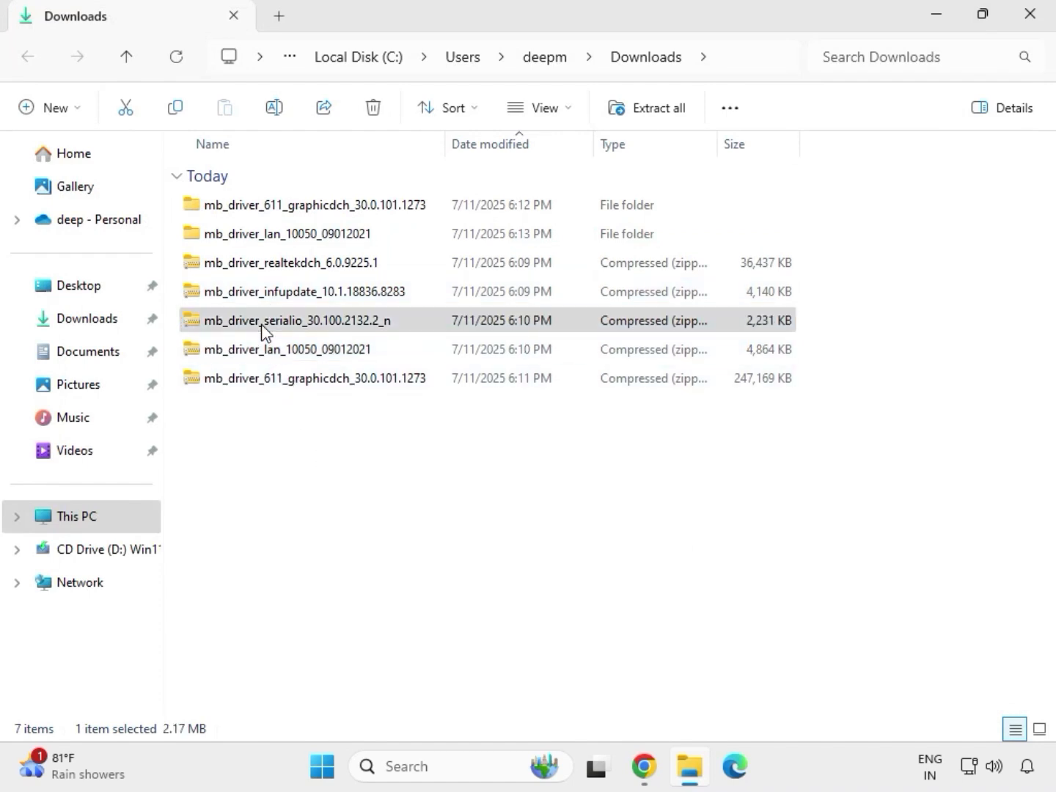
right_click(261, 328)
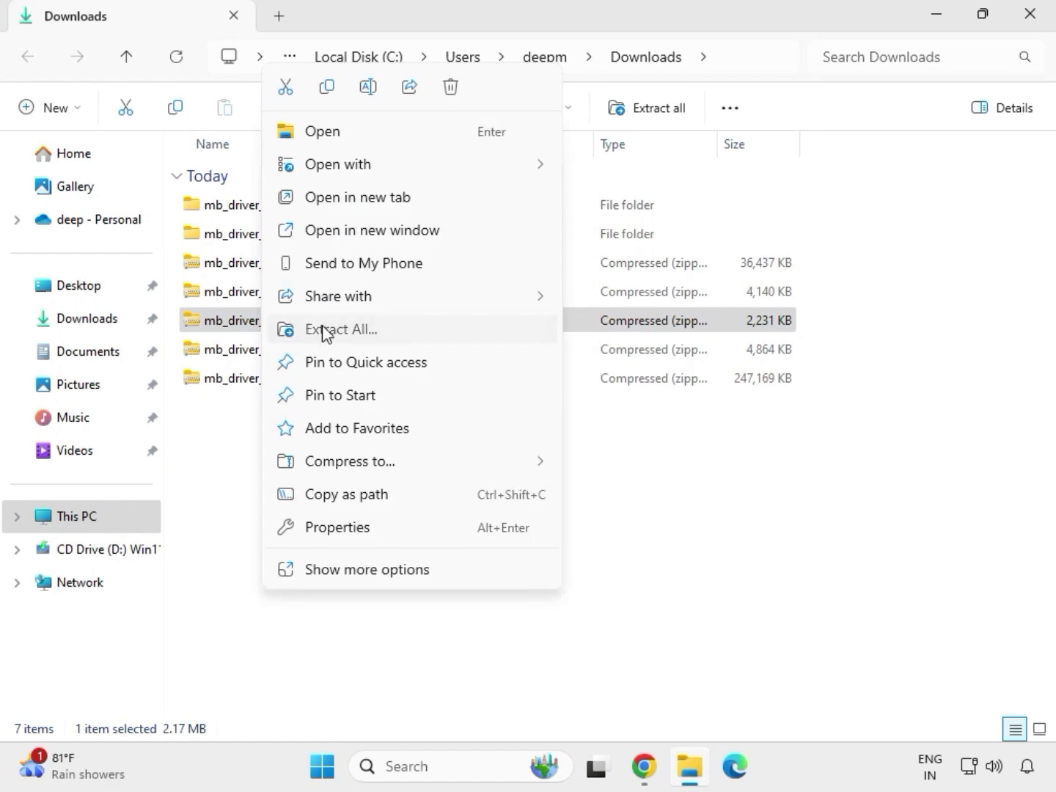
left_click(326, 332)
left_click(705, 580)
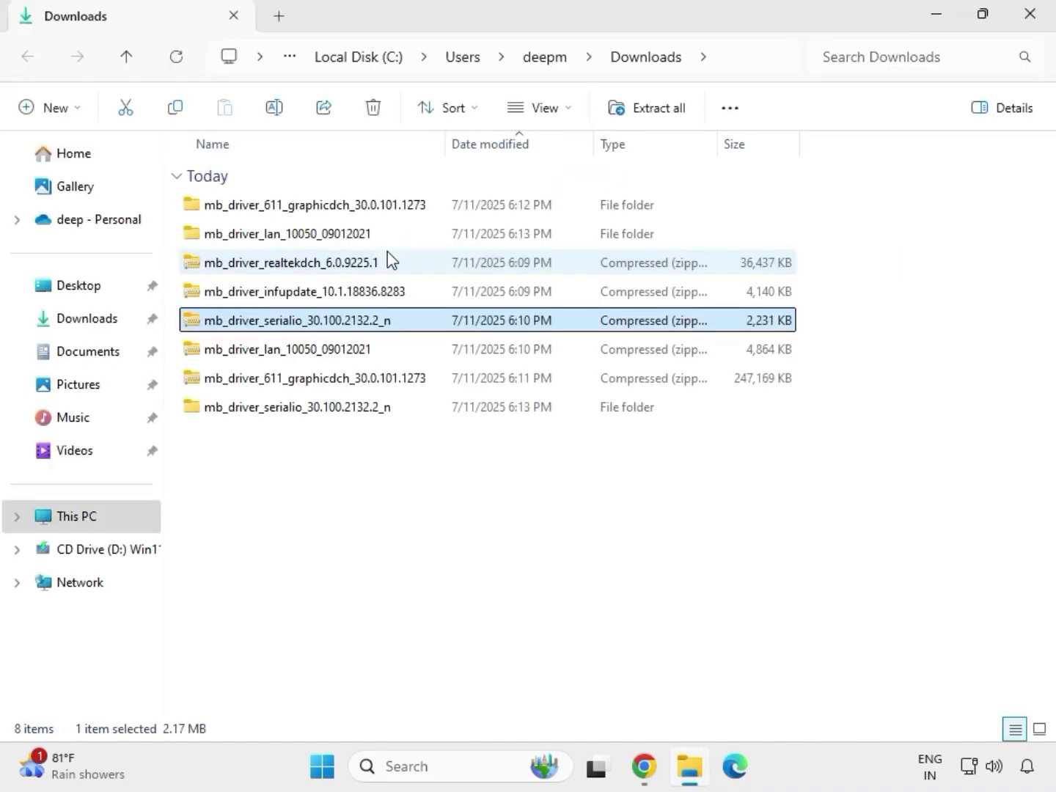
- Extract the mb_driver_infupdate_10.1.18836.8283 archive to its default folder in Downloads and close the window with the extracted files
left_click(274, 294)
right_click(273, 294)
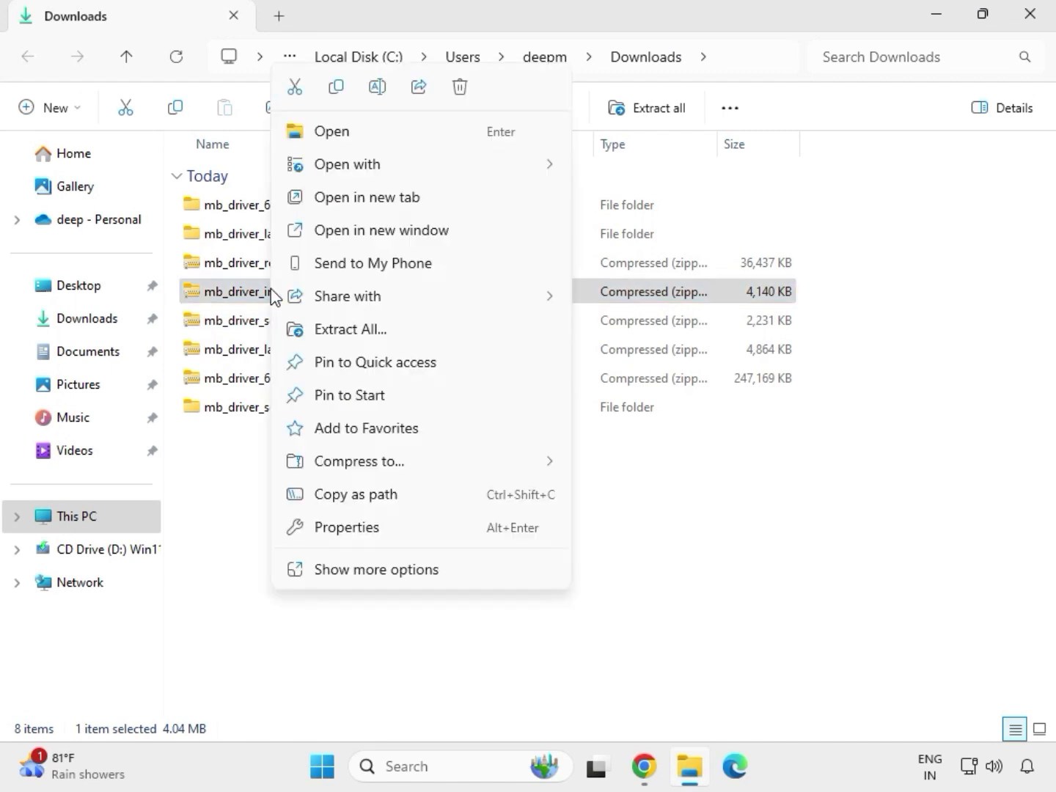
left_click(370, 330)
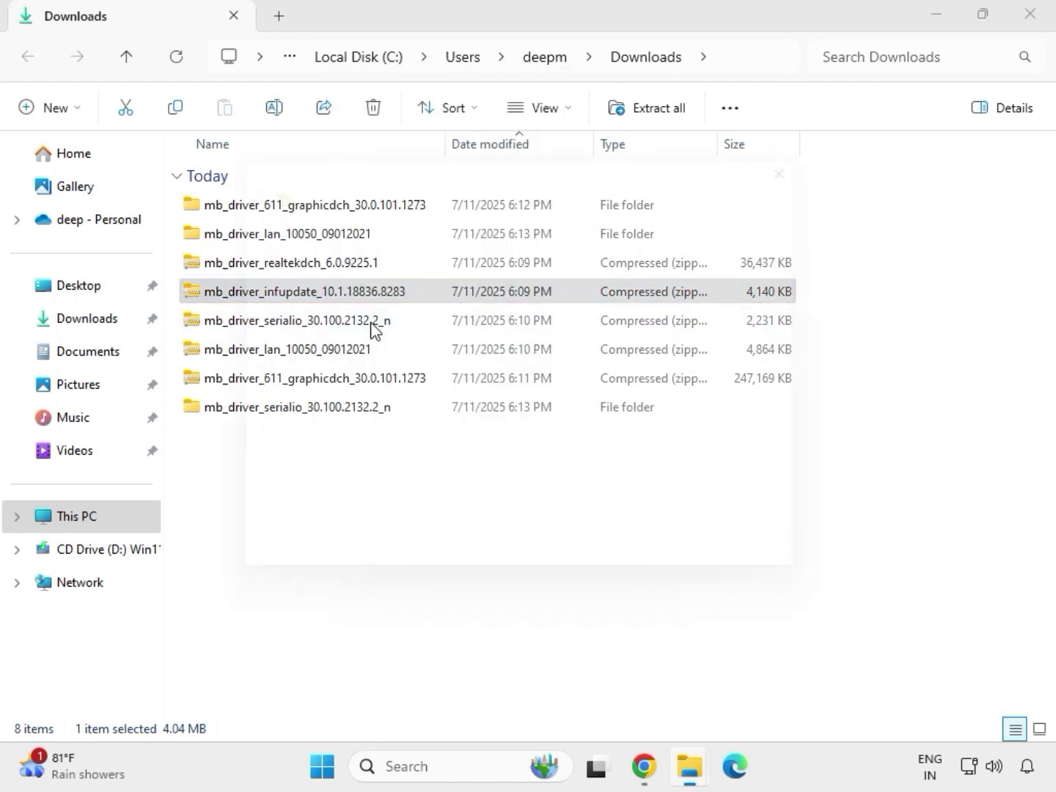
left_click(702, 580)
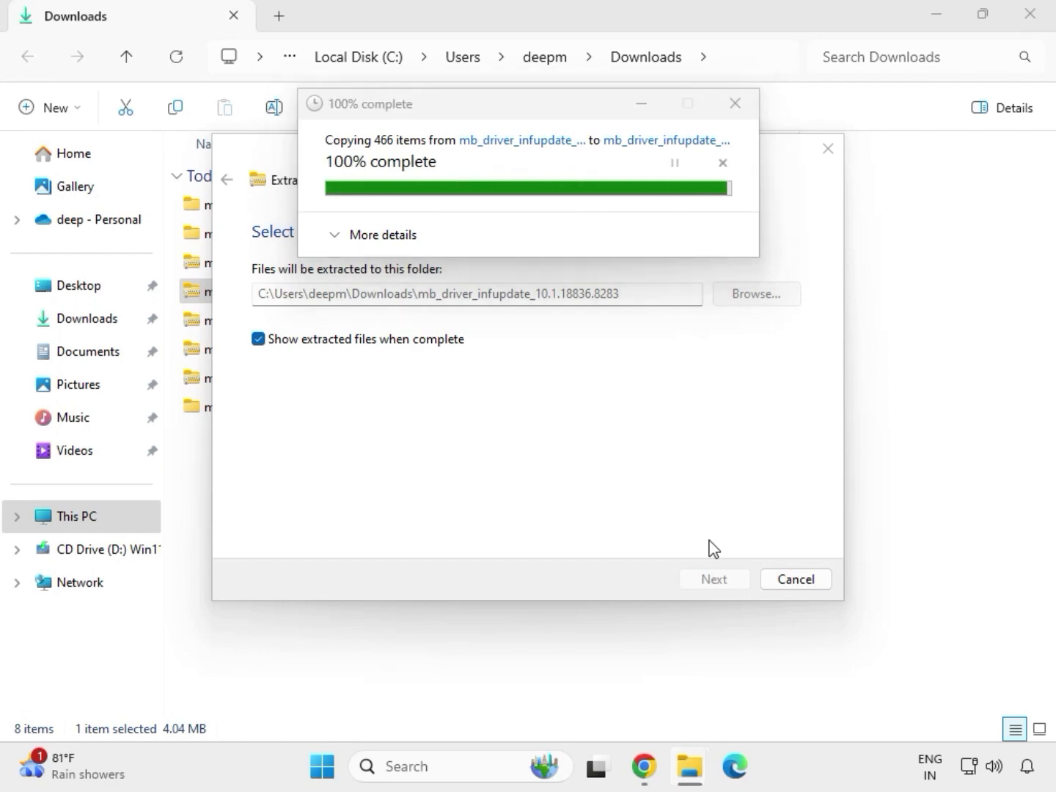
left_click(1031, 16)
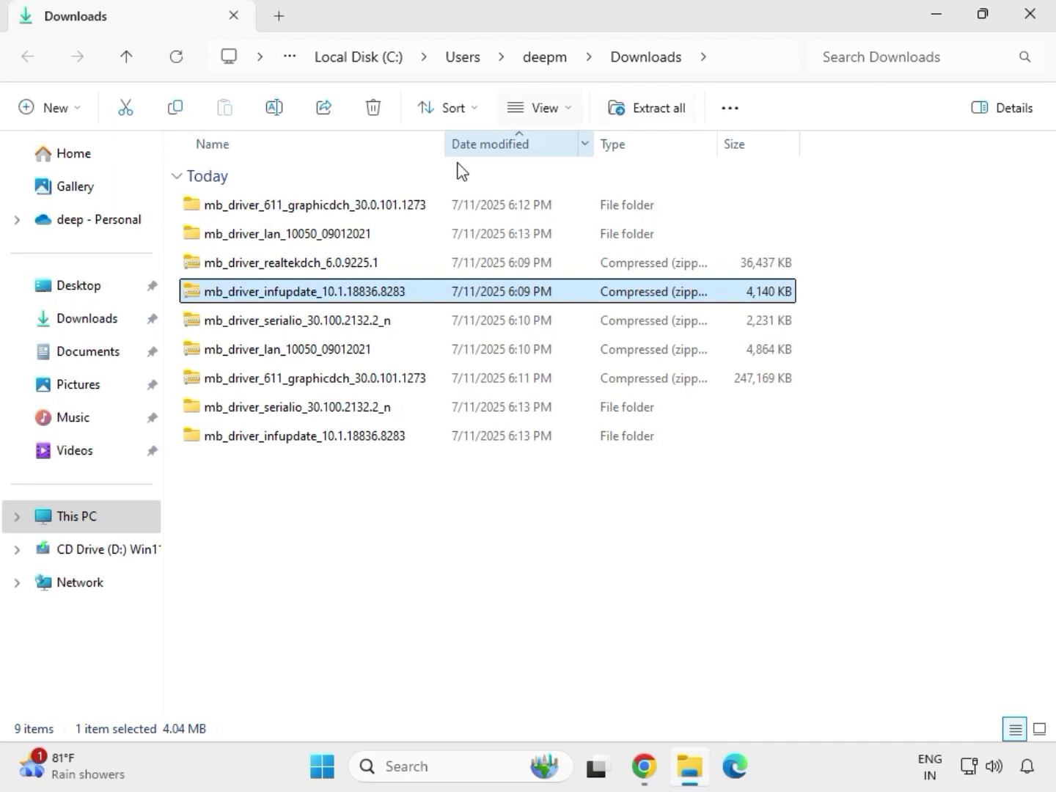
- Extract the mb_driver_realtekdch_6.0.9225.1 archive to its default folder in Downloads and close the window with the extracted files
left_click(282, 268)
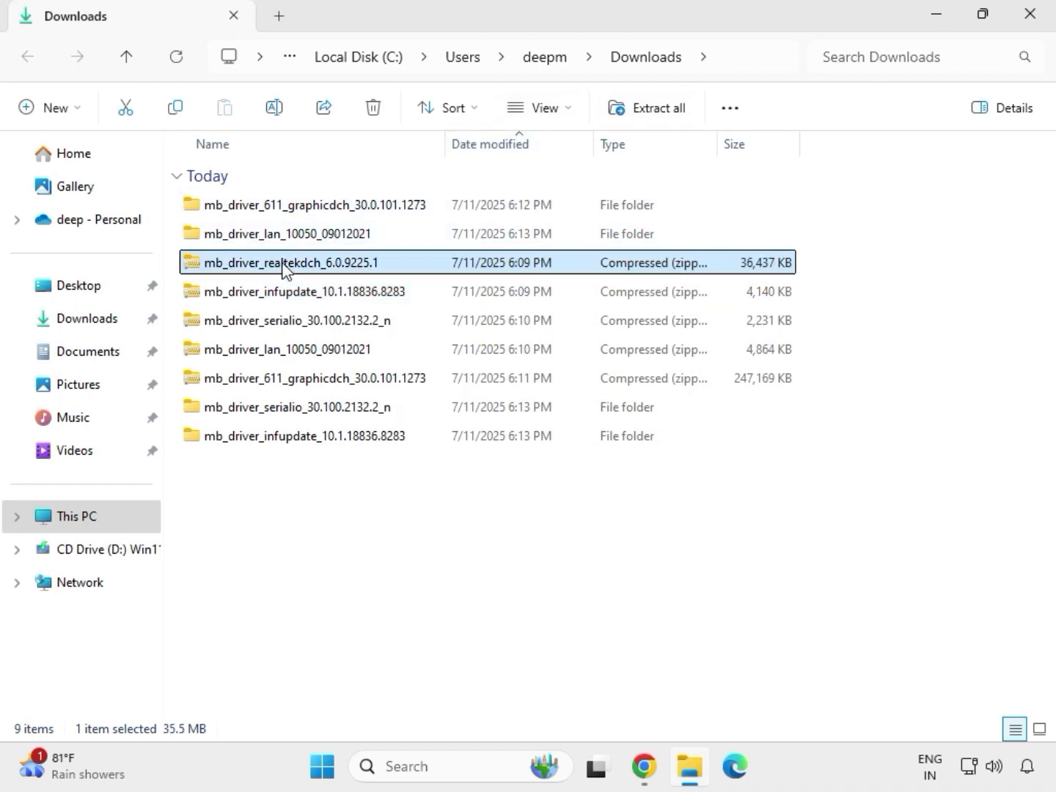
right_click(285, 268)
left_click(346, 329)
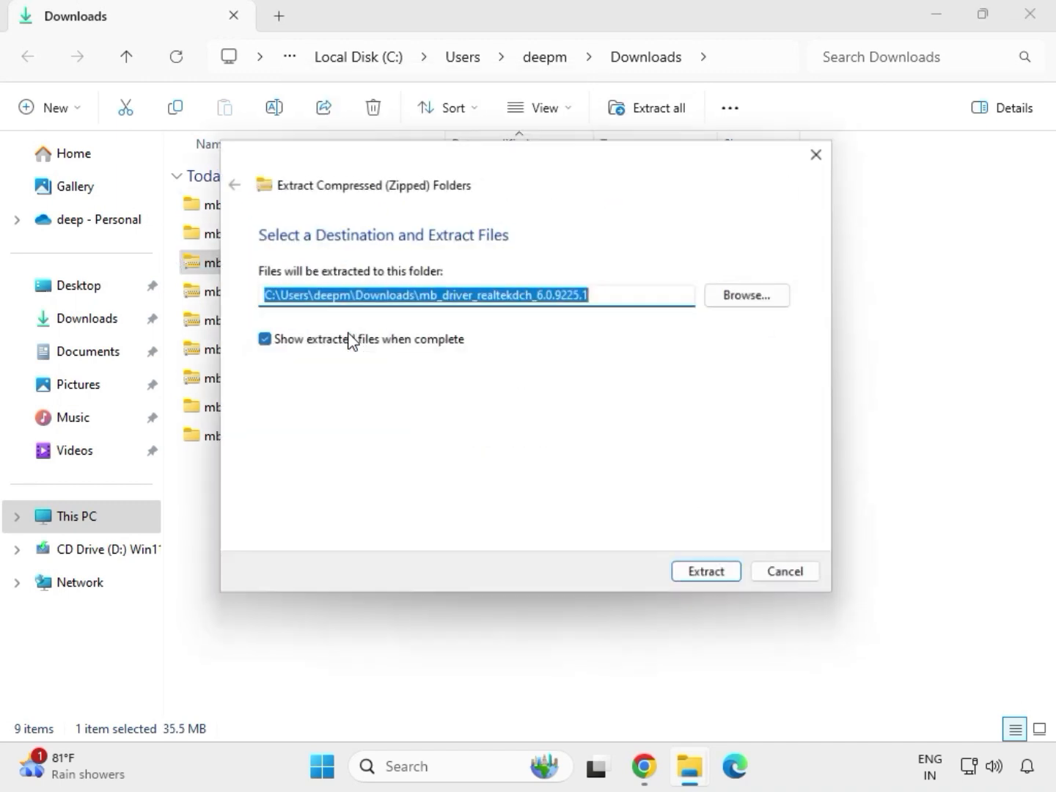
left_click(711, 580)
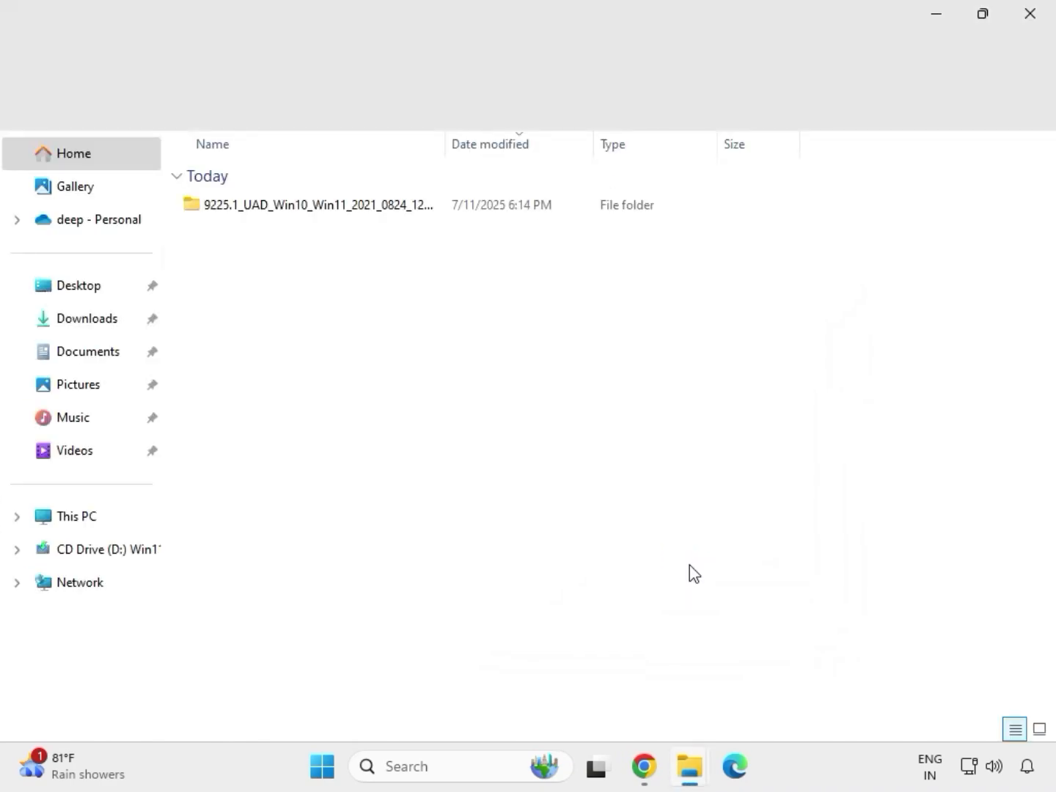
left_click(1034, 26)
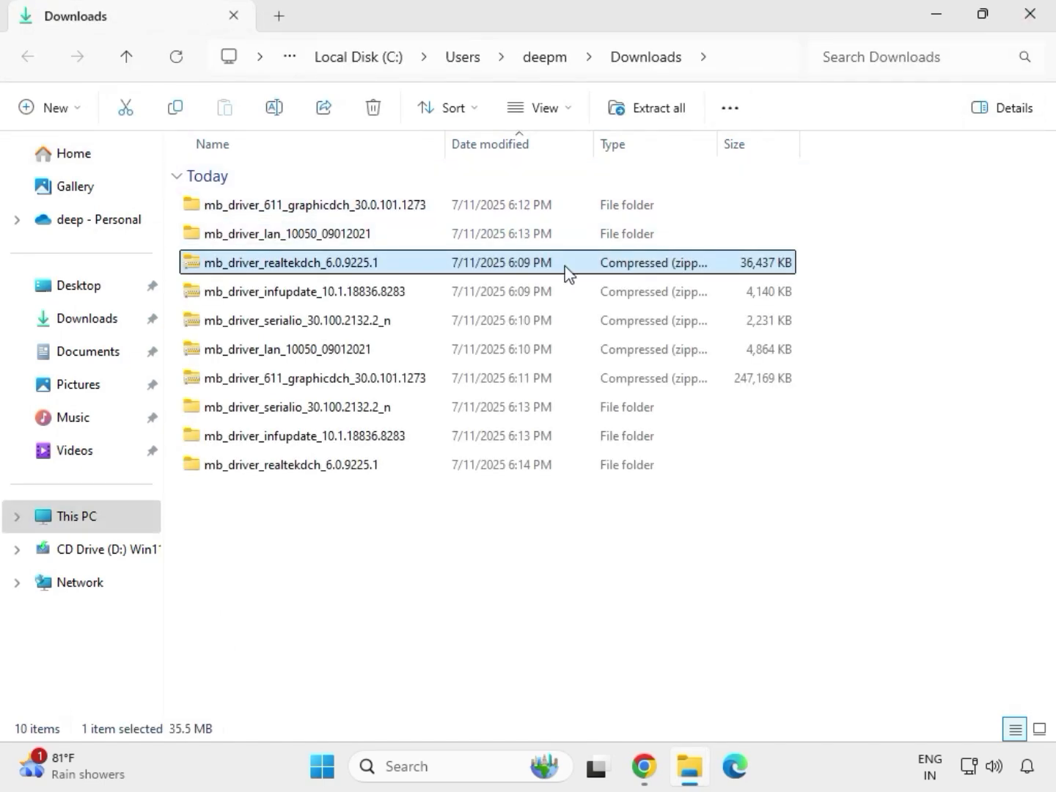
- Refresh the Downloads folder listing so the extracted folders are sorted together
left_click(525, 583)
right_click(497, 579)
right_click(468, 542)
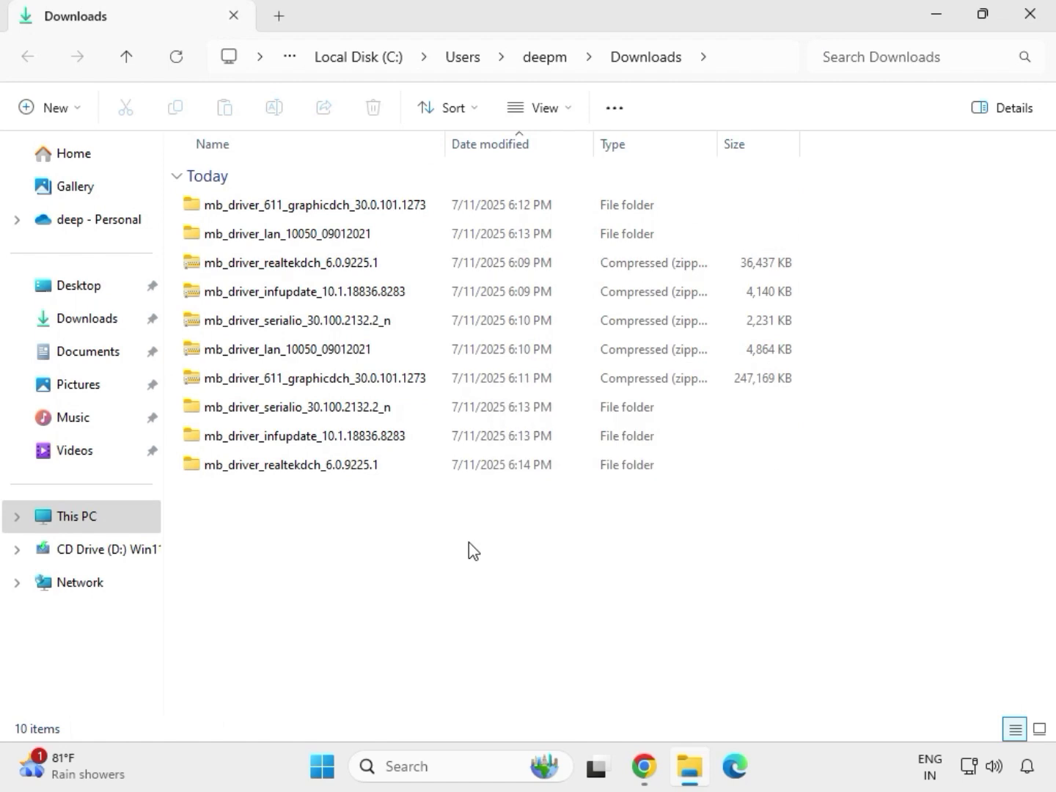
right_click(443, 539)
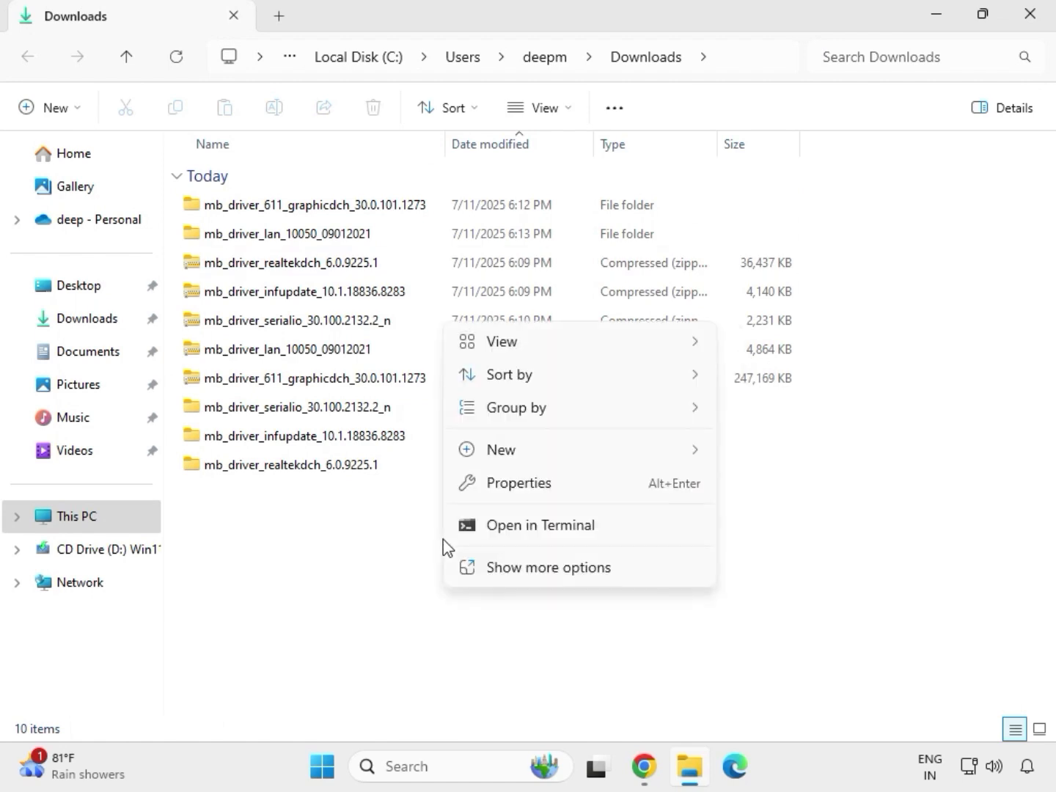
left_click(498, 452)
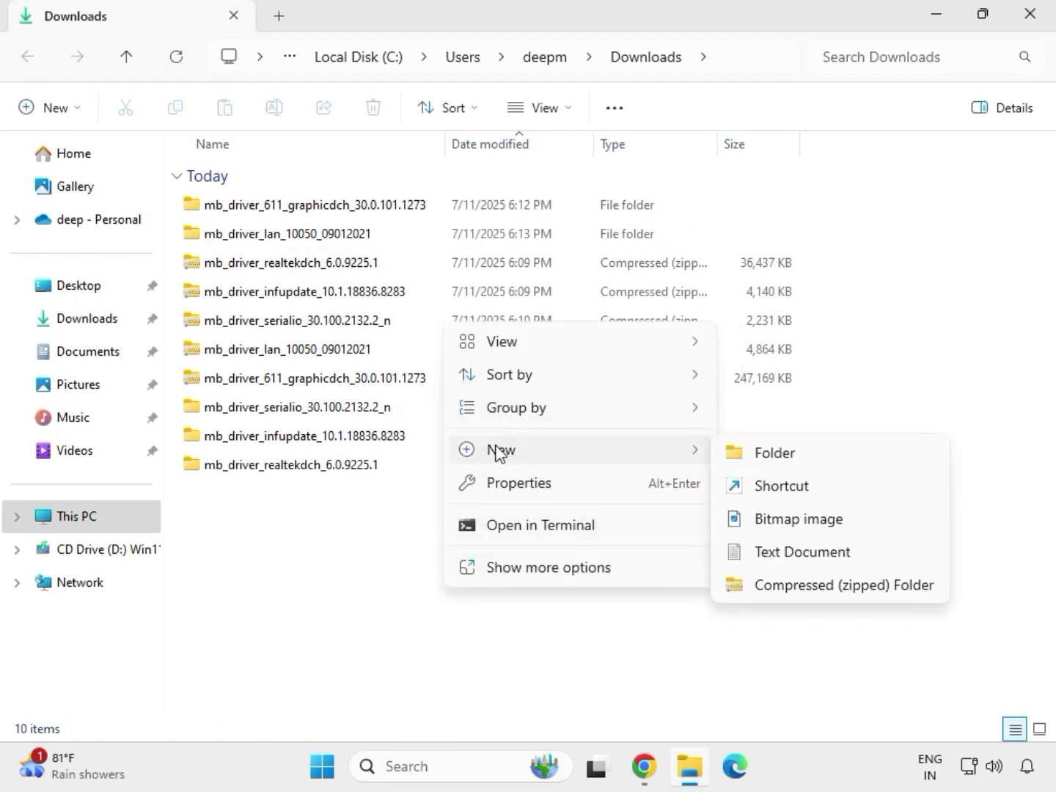
left_click(420, 523)
right_click(420, 523)
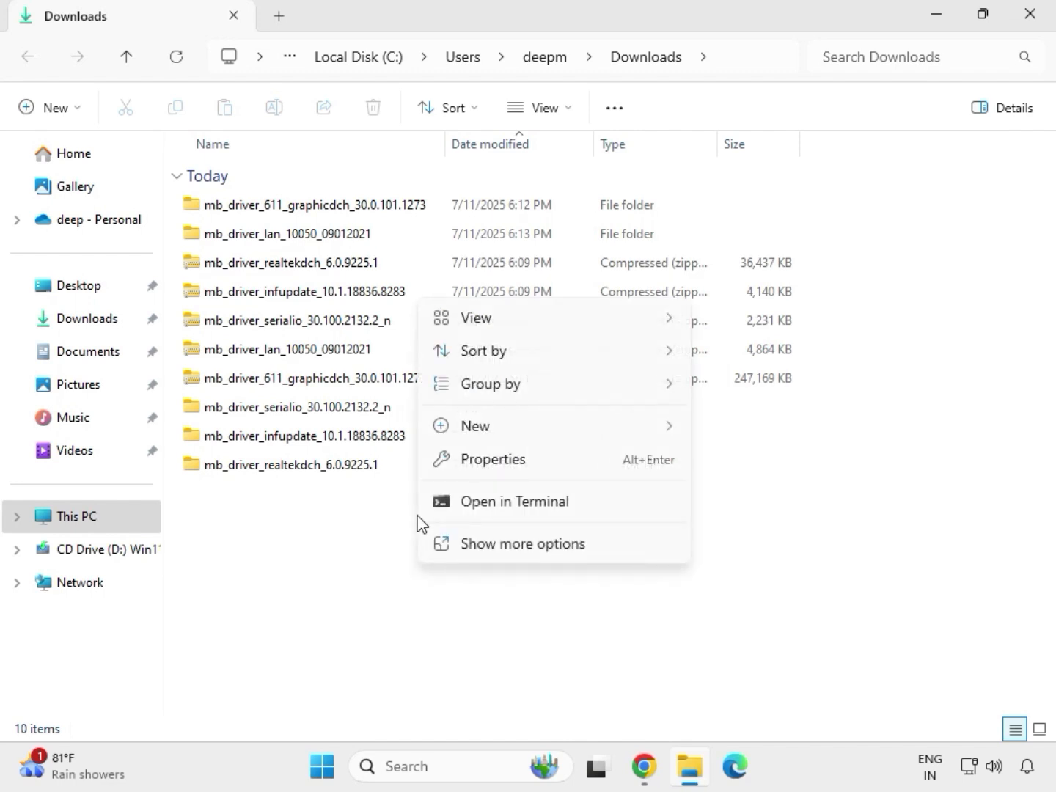
left_click(478, 543)
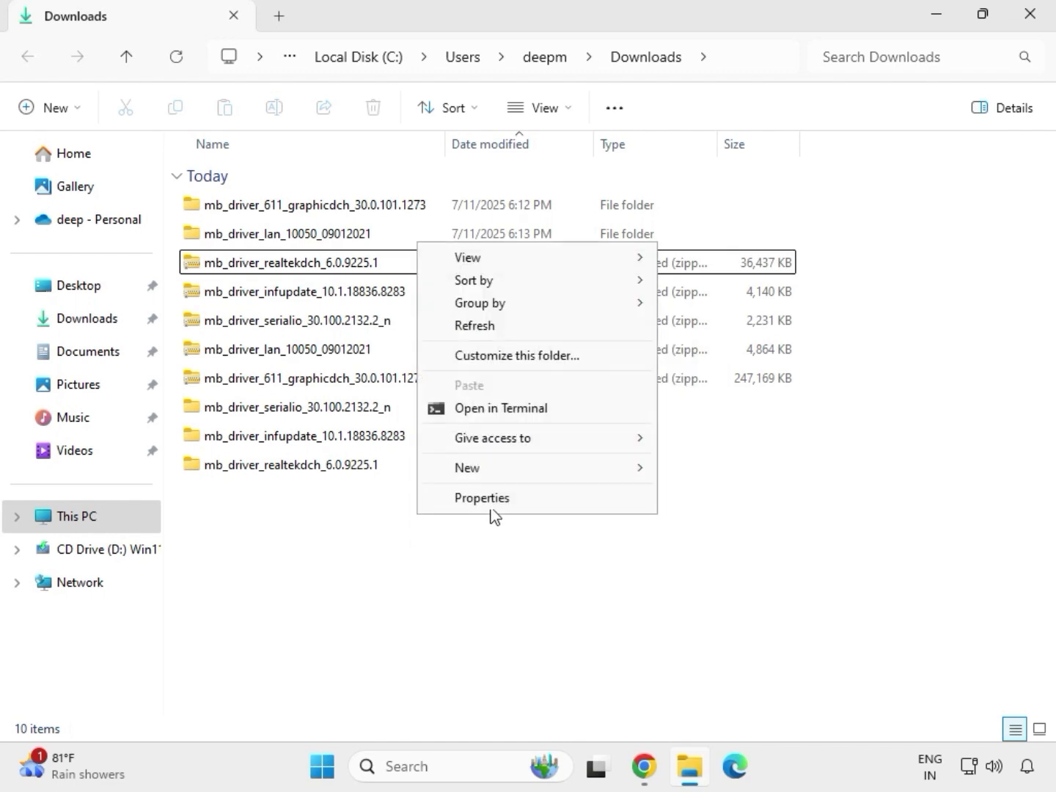
left_click(475, 326)
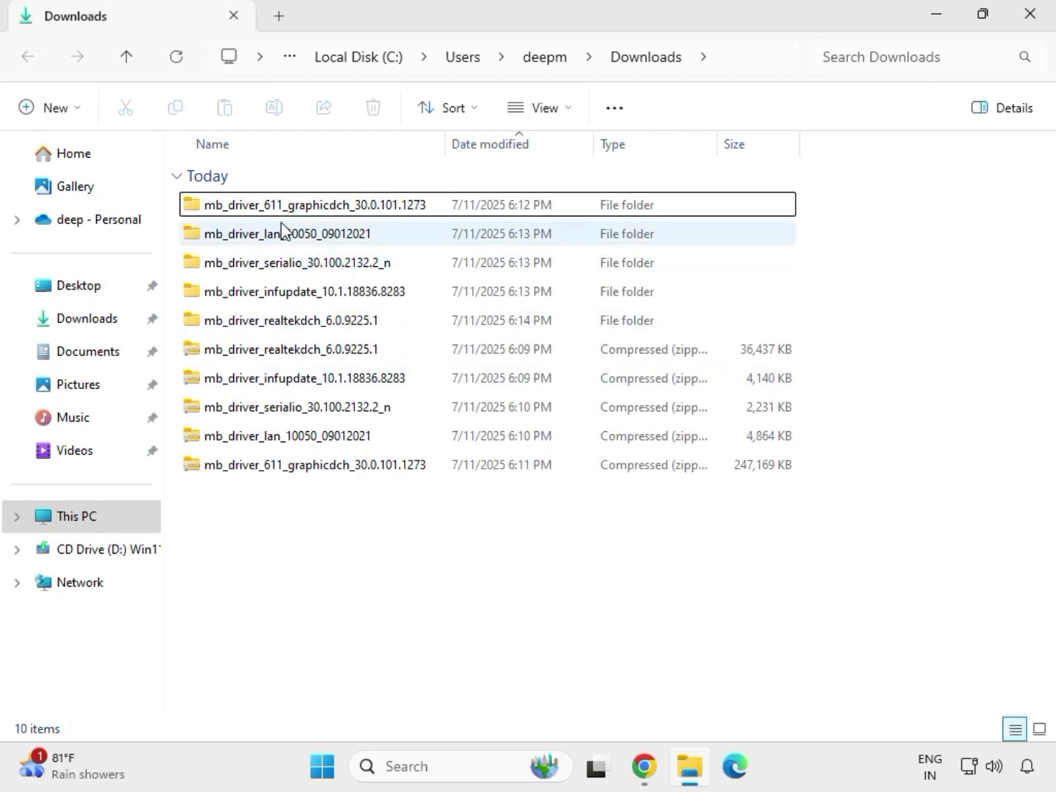
- Run the mb_driver_611_graphicdch_30.0.101.1273 application from its extracted folder as administrator, allow it to make changes, and close the folder window
left_click_drag(811, 331, 309, 213)
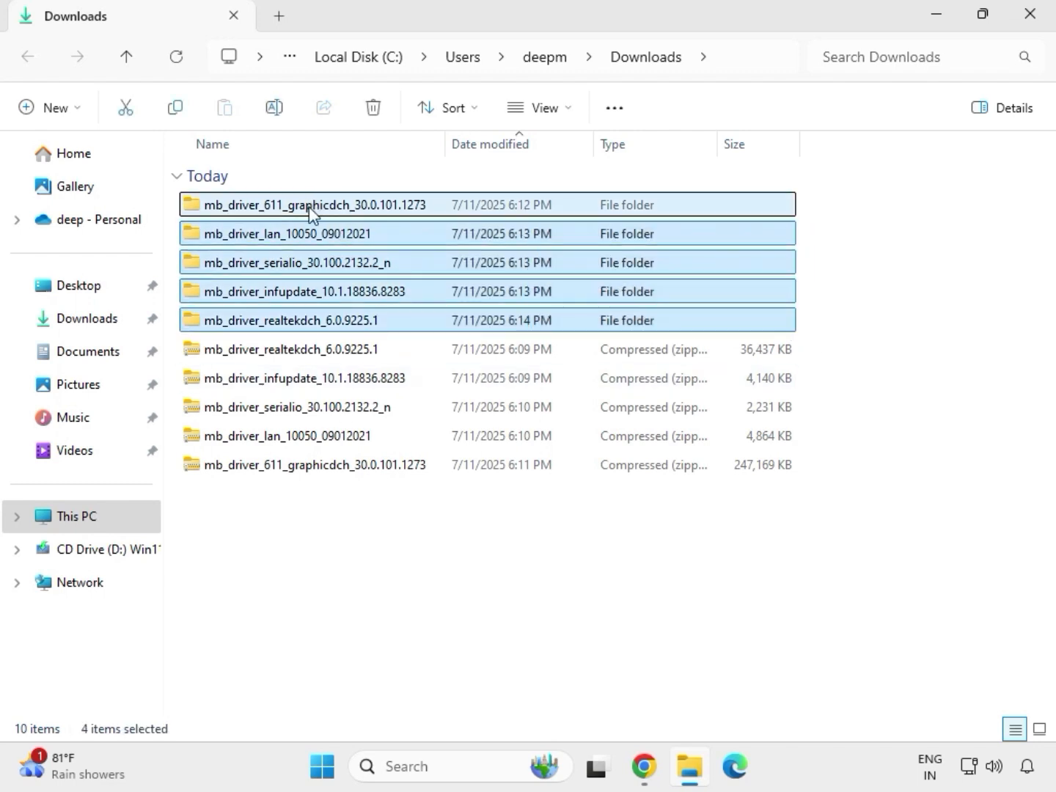
left_click(353, 217)
double_click(339, 210)
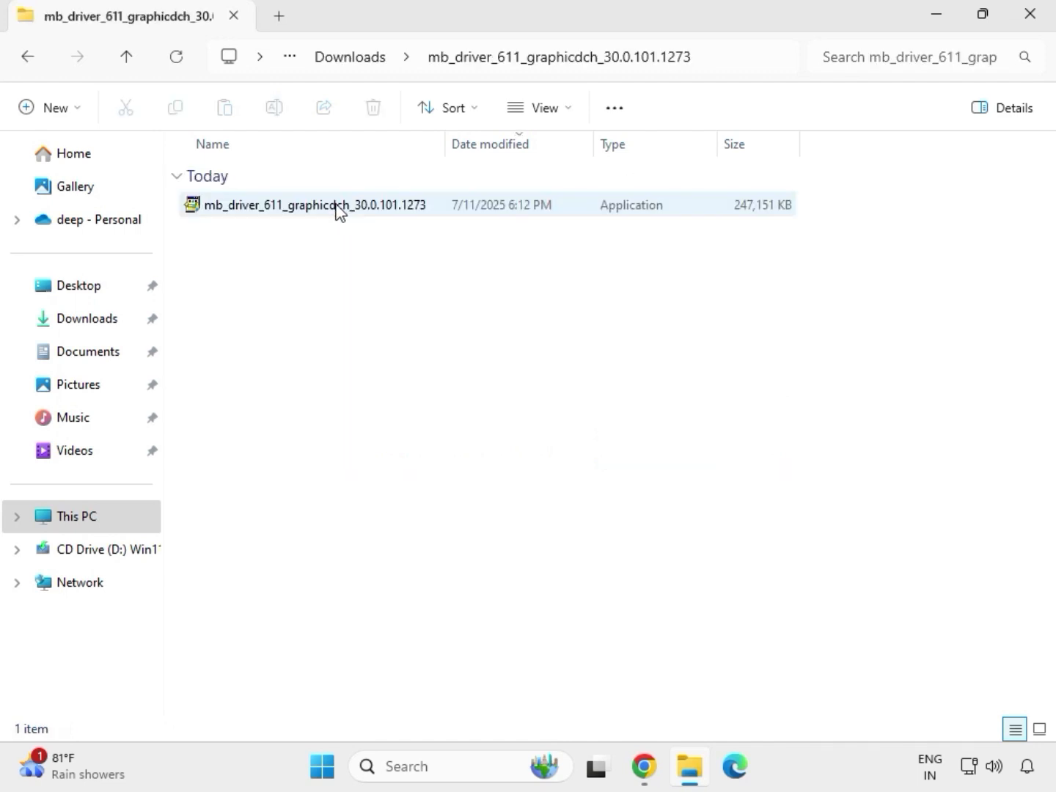
left_click(297, 214)
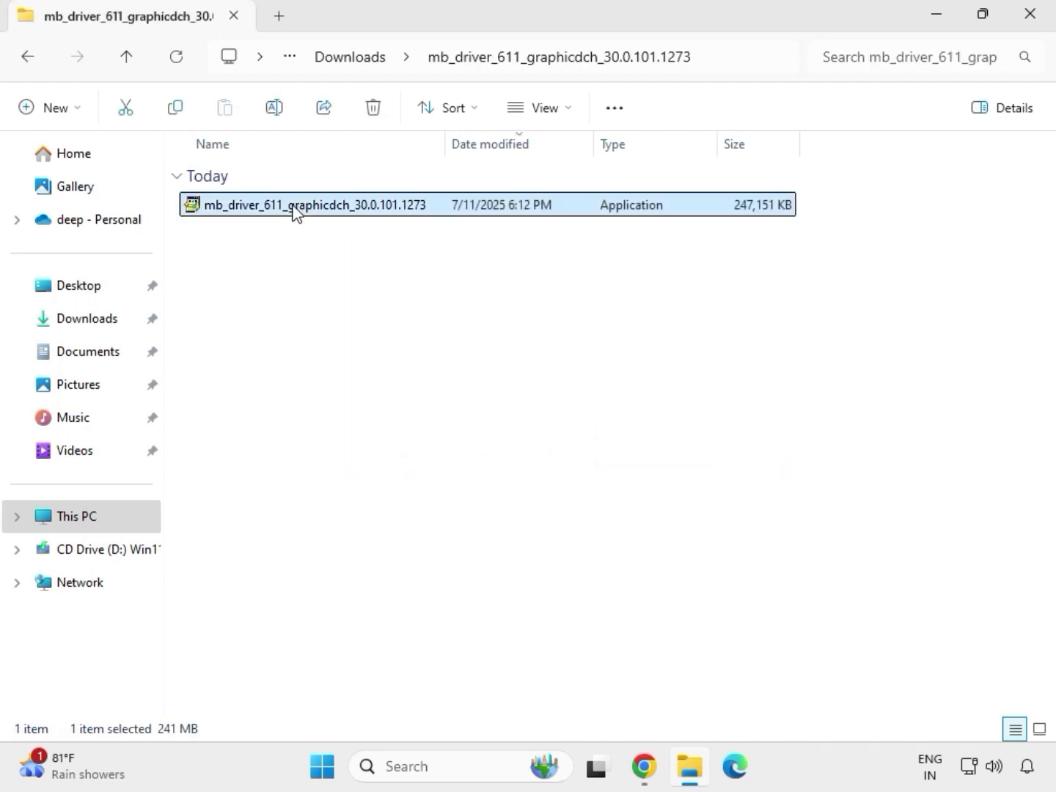
right_click(294, 209)
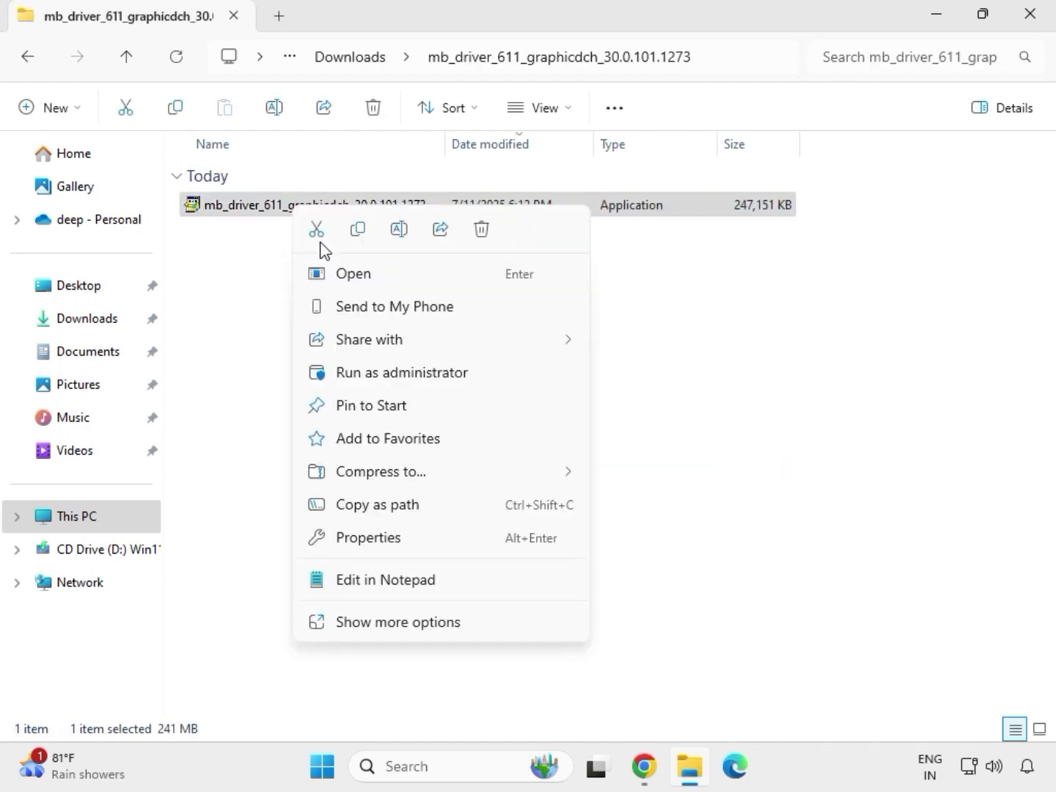
left_click(389, 374)
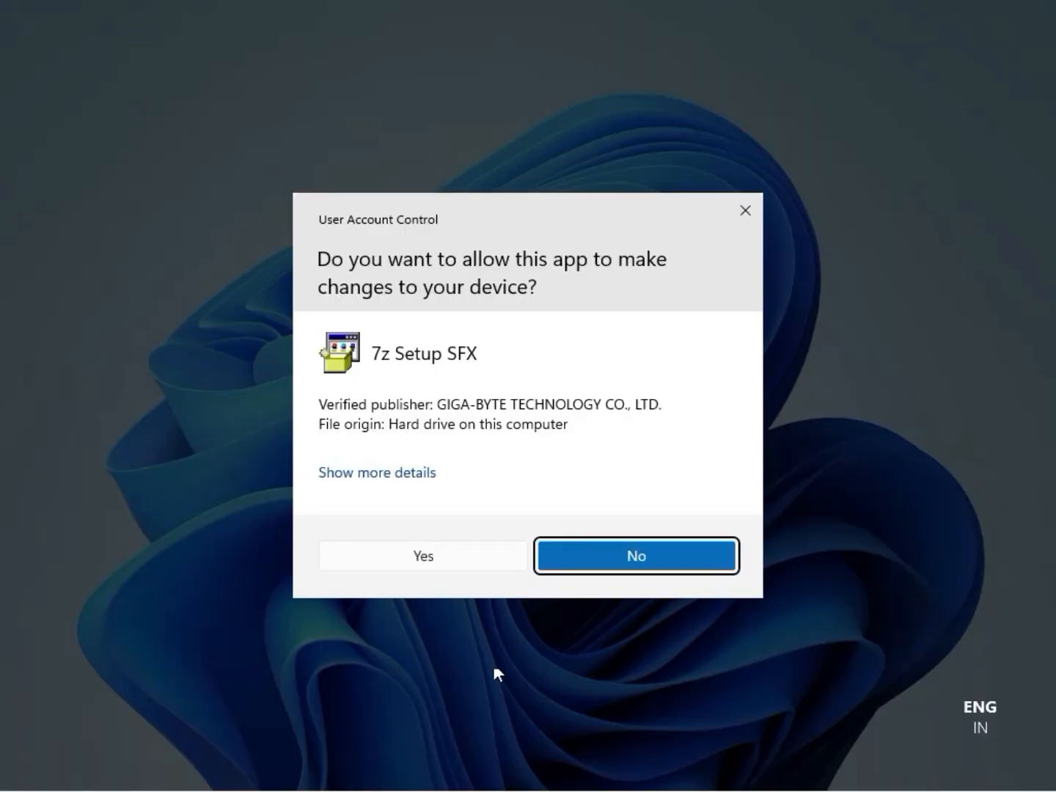
left_click(440, 556)
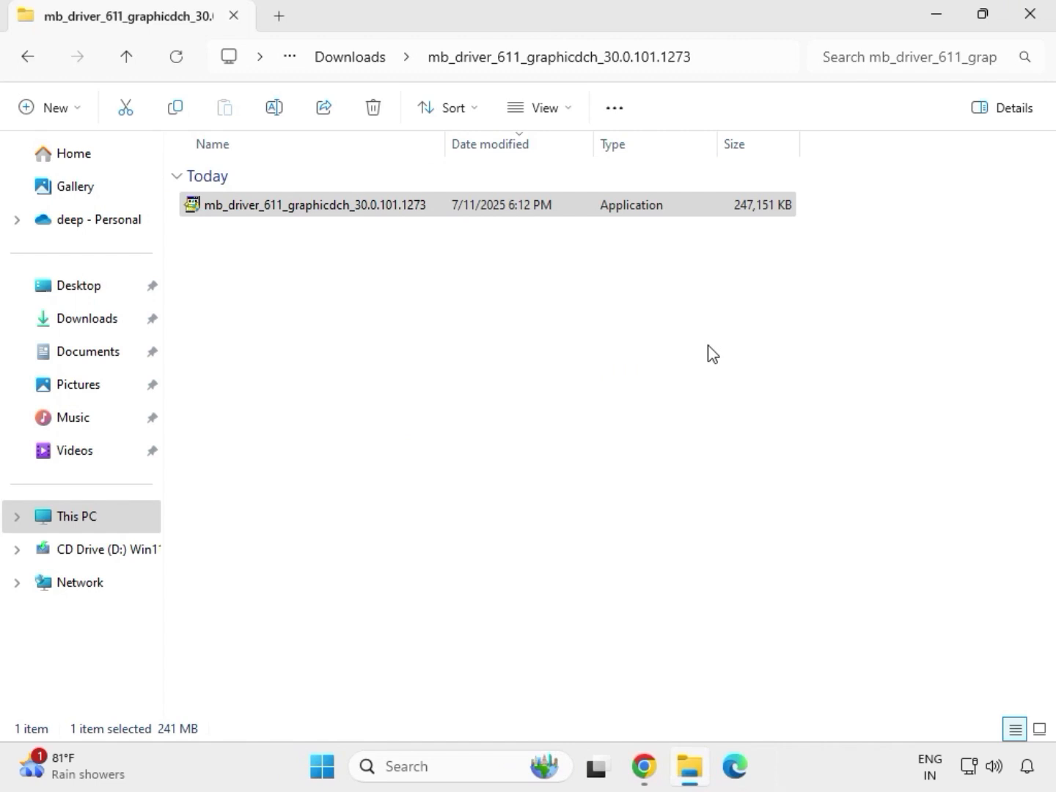
left_click(1033, 16)
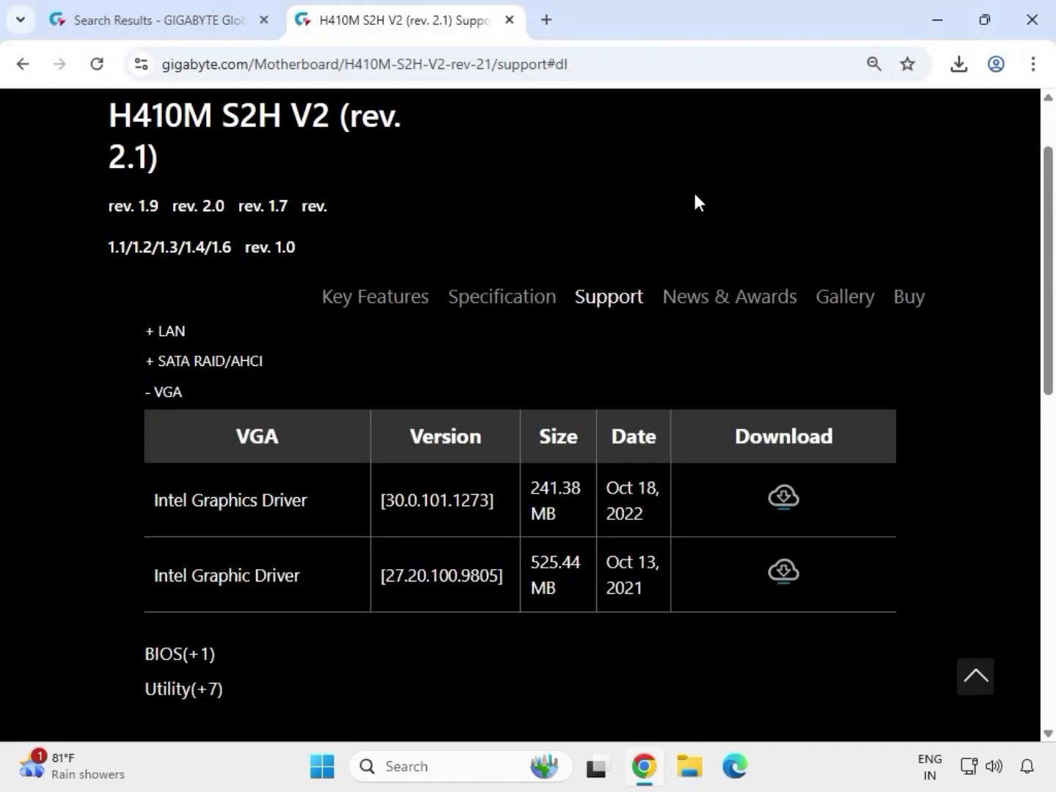
- Reopen the Downloads folder in File Explorer and open the extracted mb_driver_lan_10050_09012021 folder
left_click(691, 779)
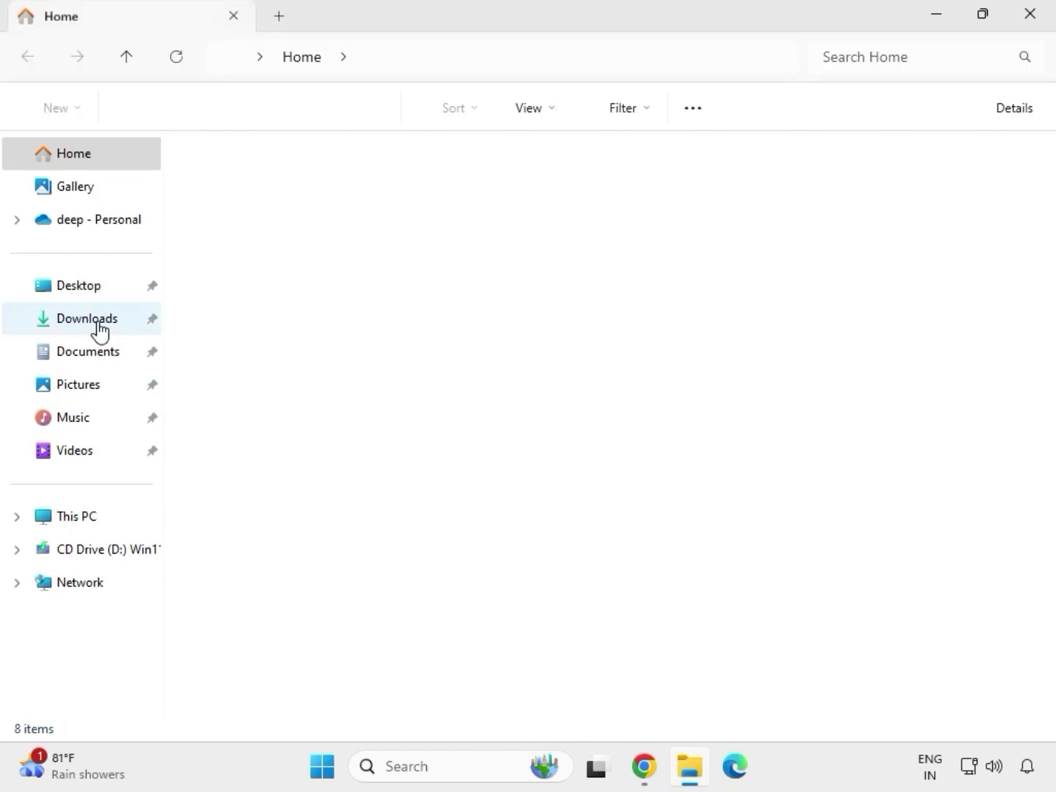
left_click(100, 332)
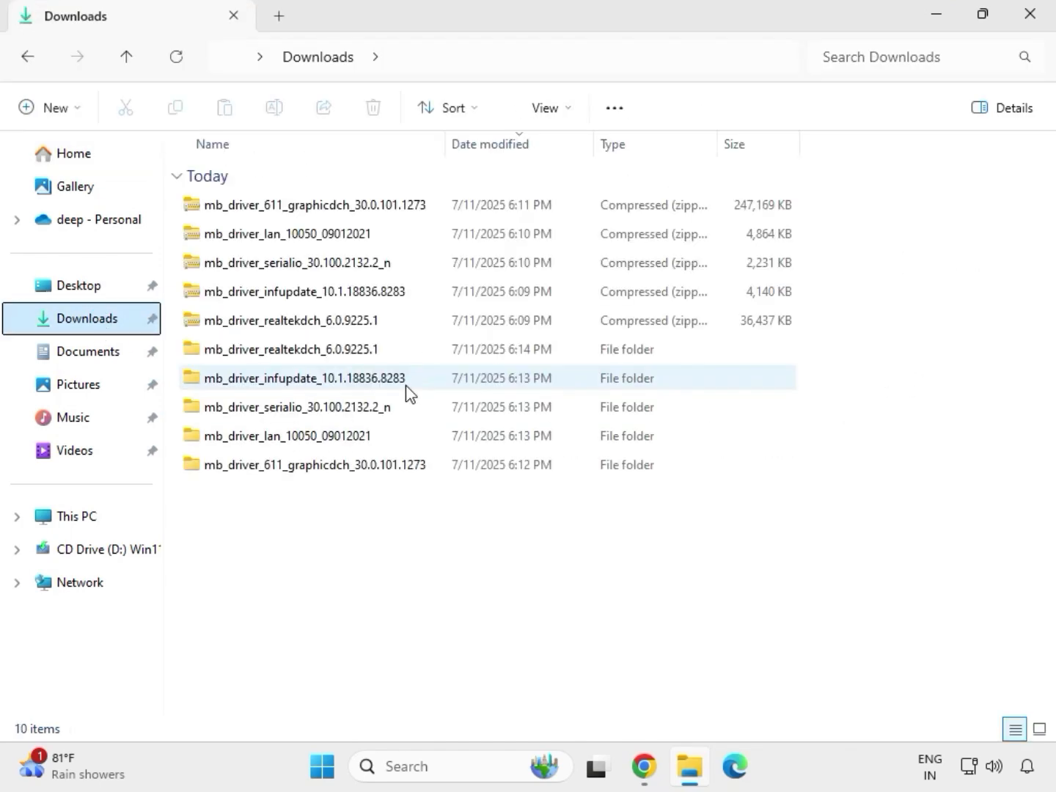
left_click(301, 354)
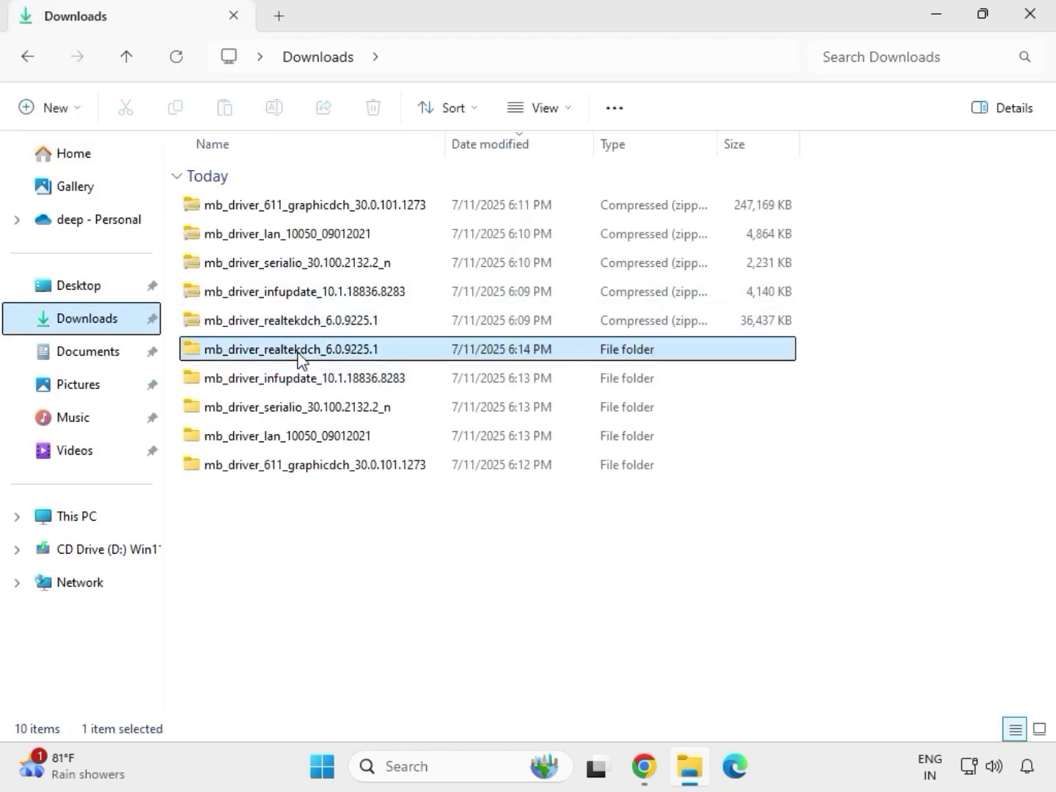
left_click(342, 465)
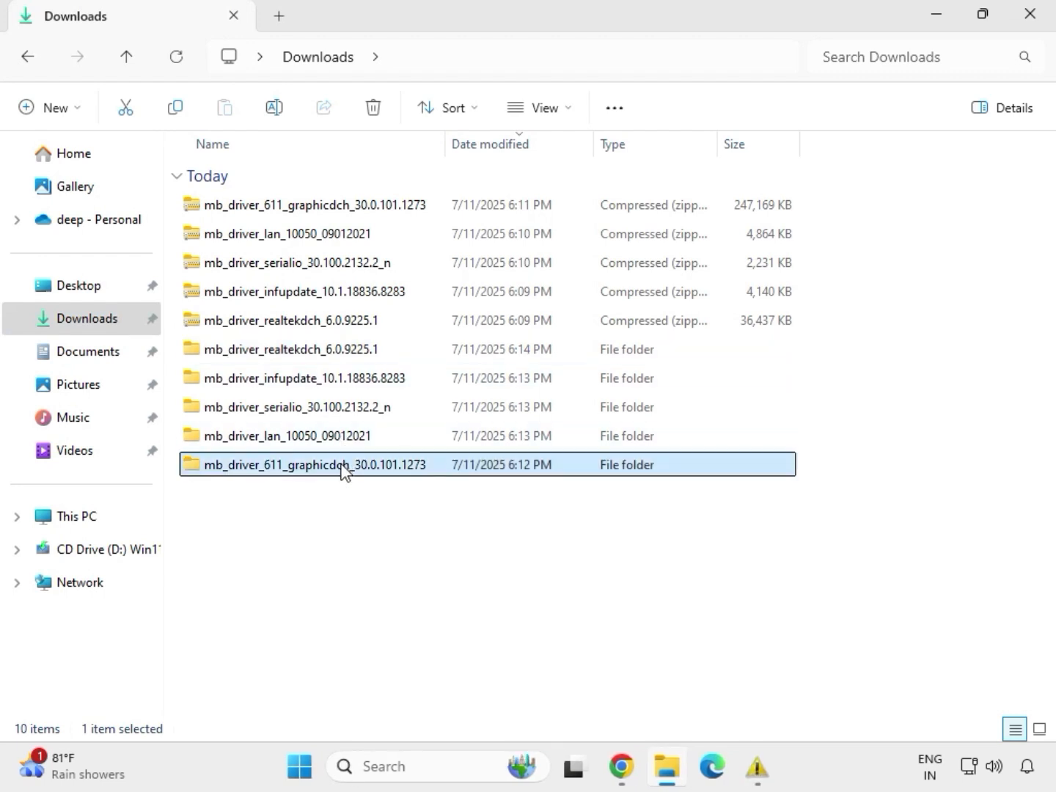
left_click(327, 439)
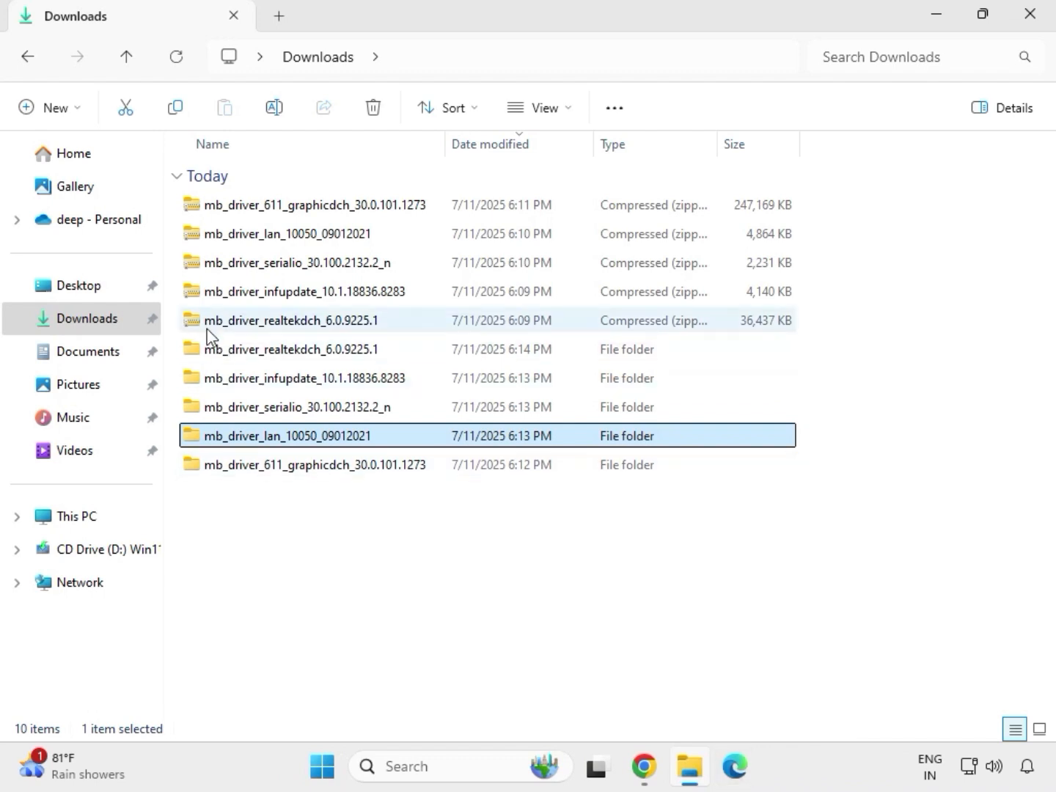
double_click(329, 440)
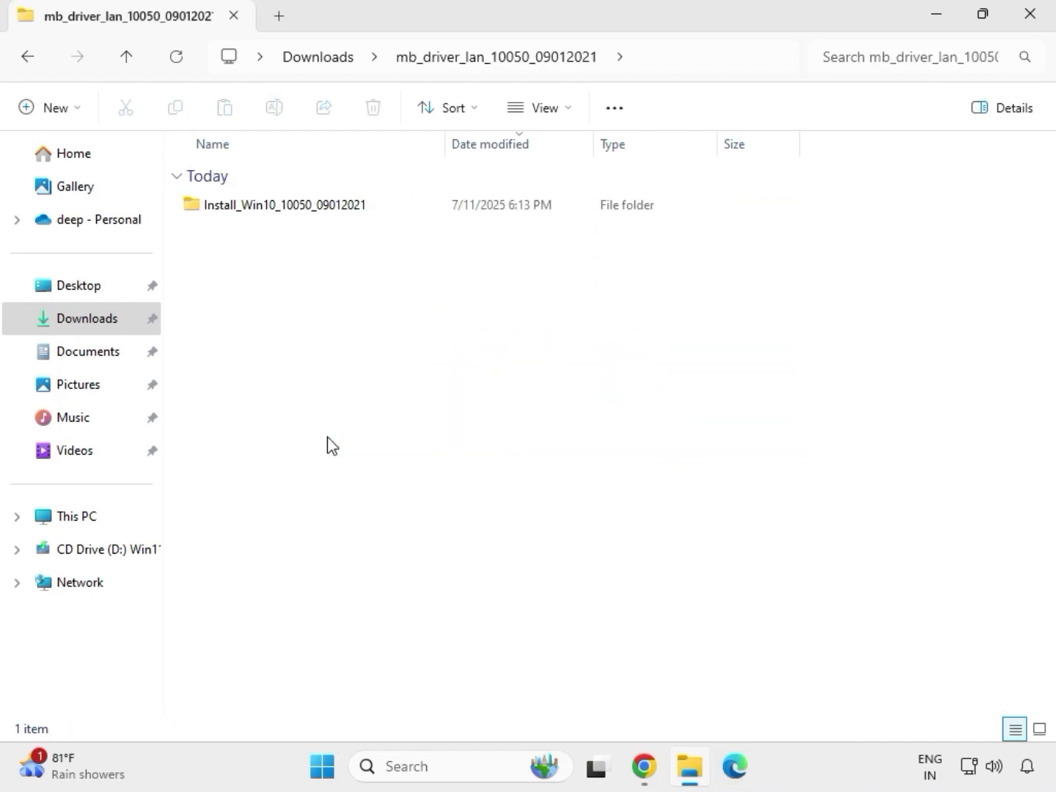
- Run Install_Win10_10050_09012021, allow it to make changes, complete the Realtek Ethernet Controller Driver setup wizard, and return to Downloads
double_click(263, 209)
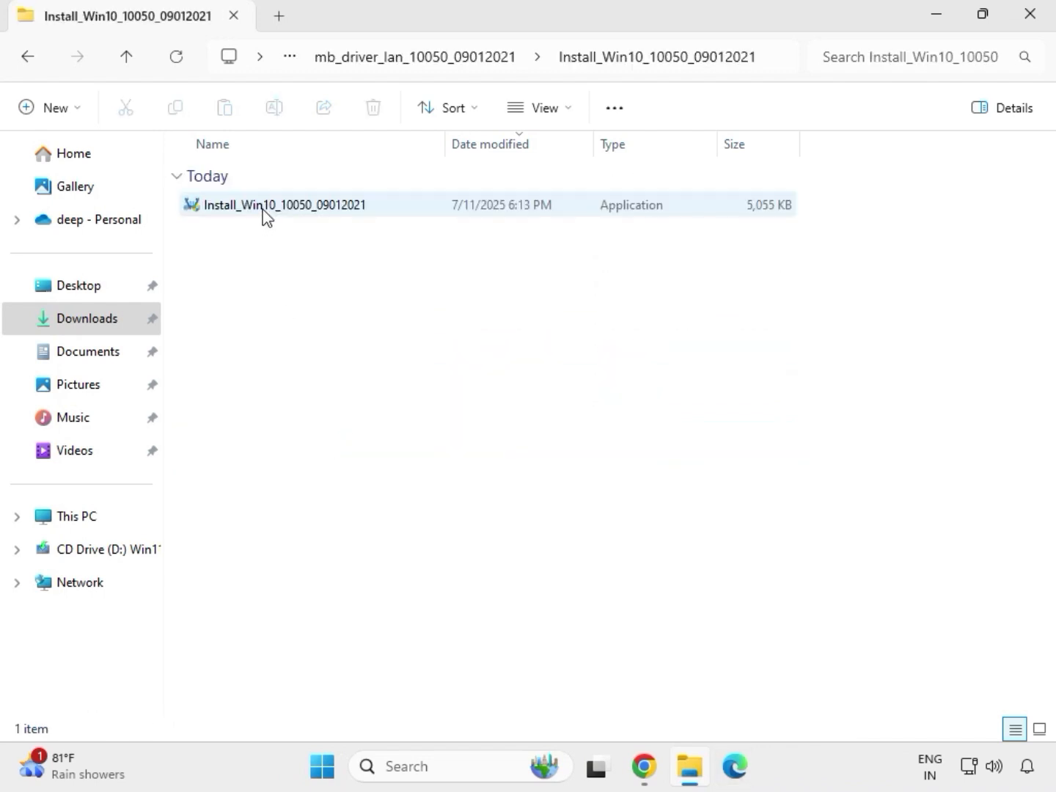
double_click(263, 209)
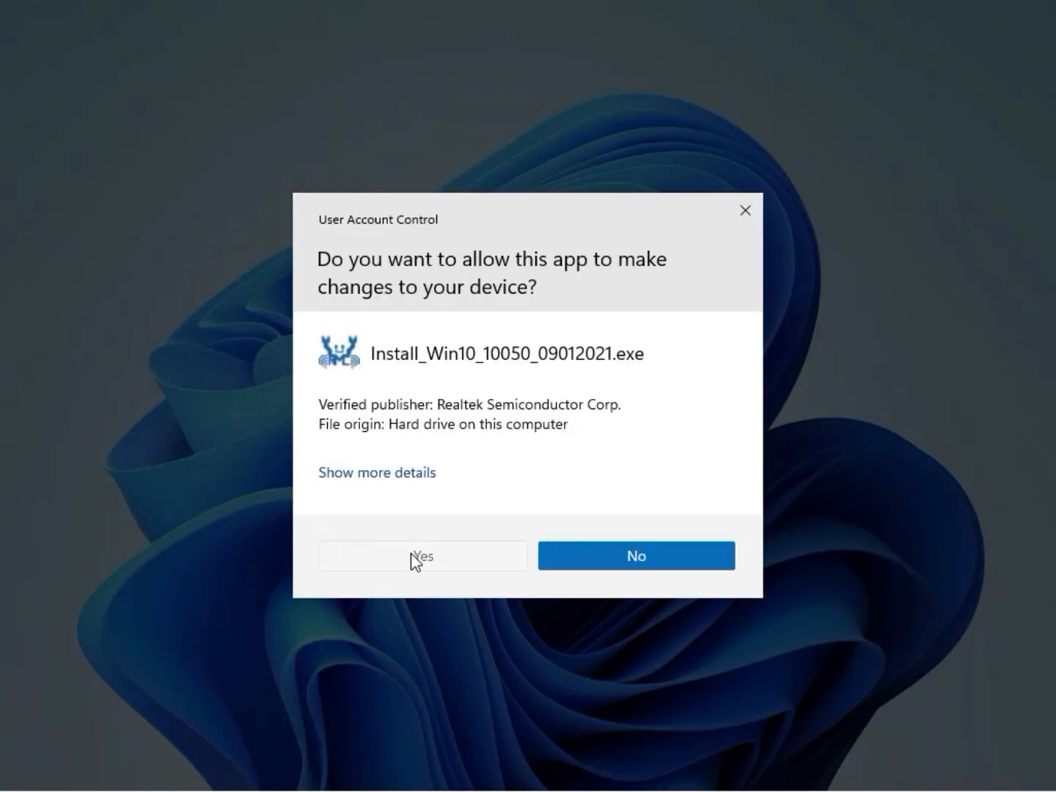
left_click(411, 553)
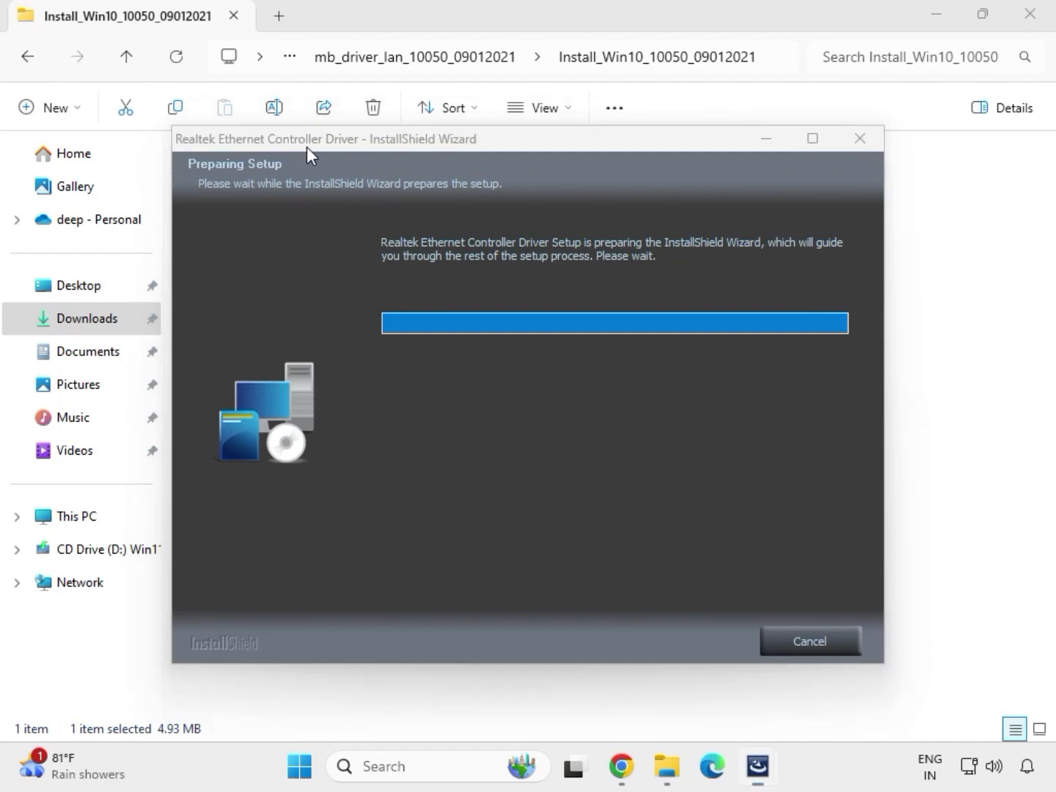
left_click(674, 642)
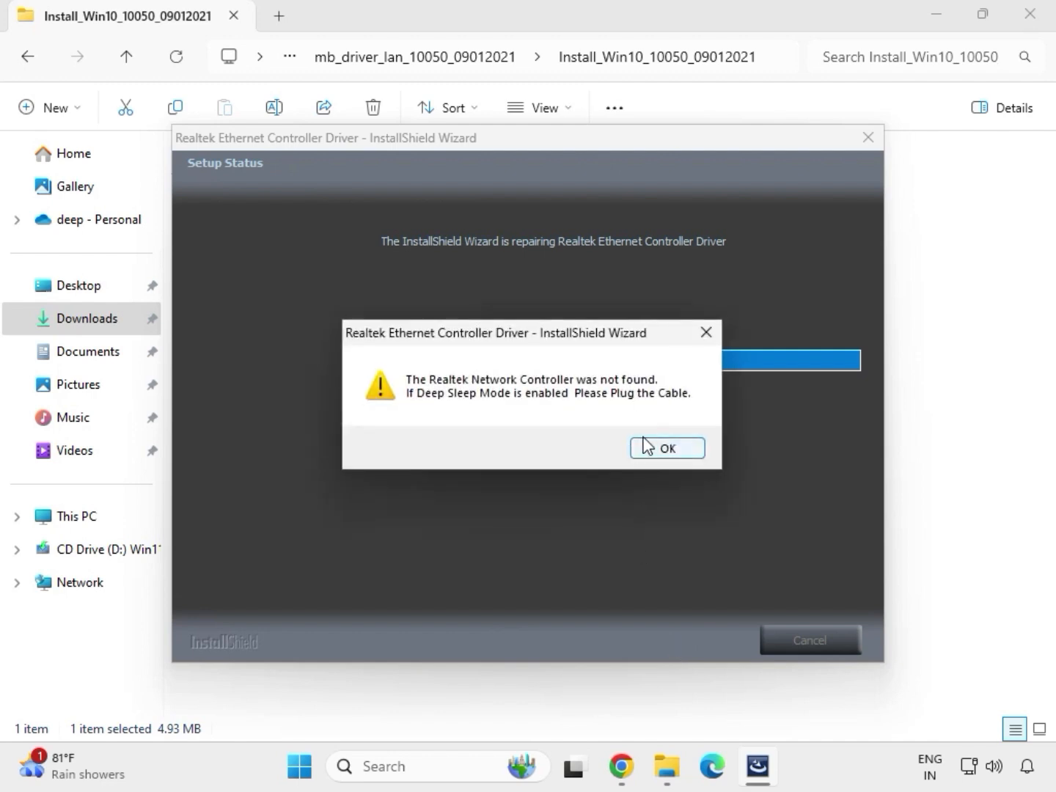
left_click(645, 445)
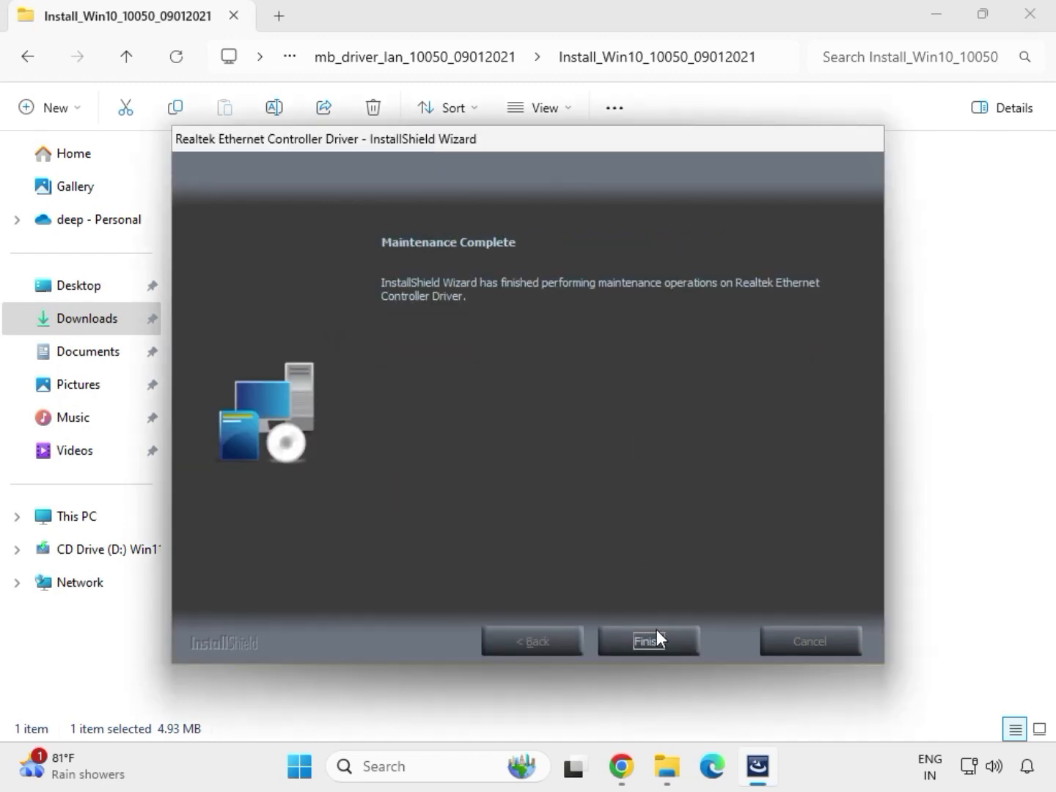
left_click(648, 642)
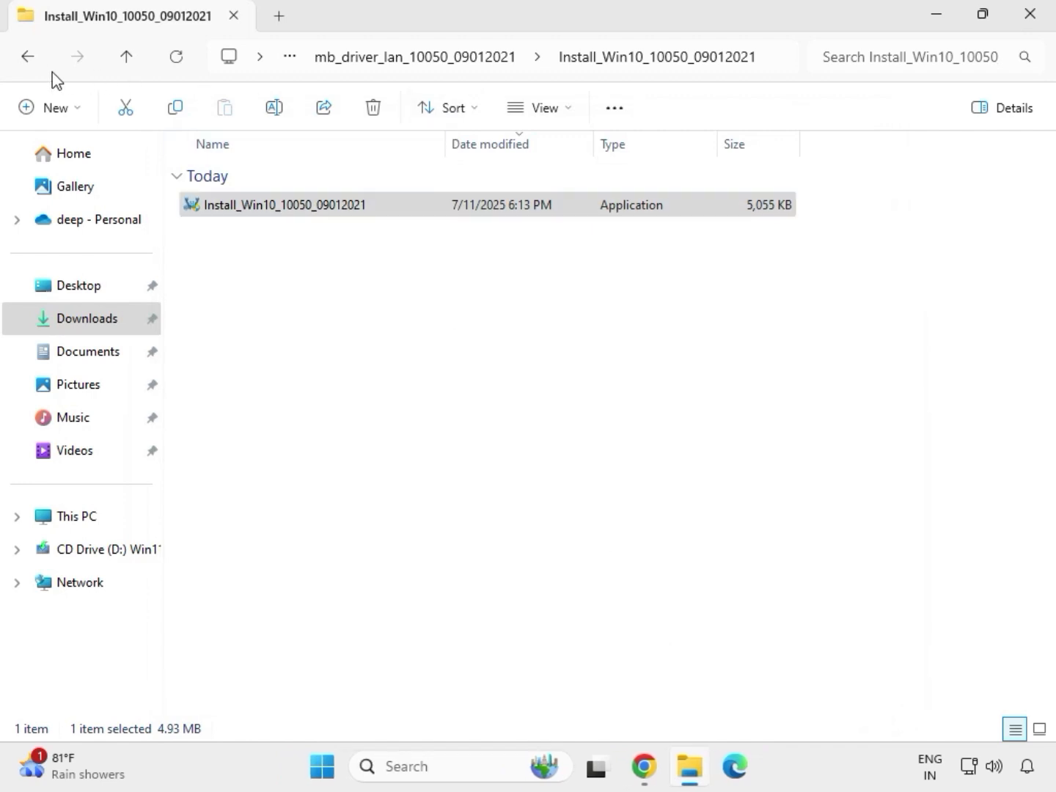
left_click(29, 58)
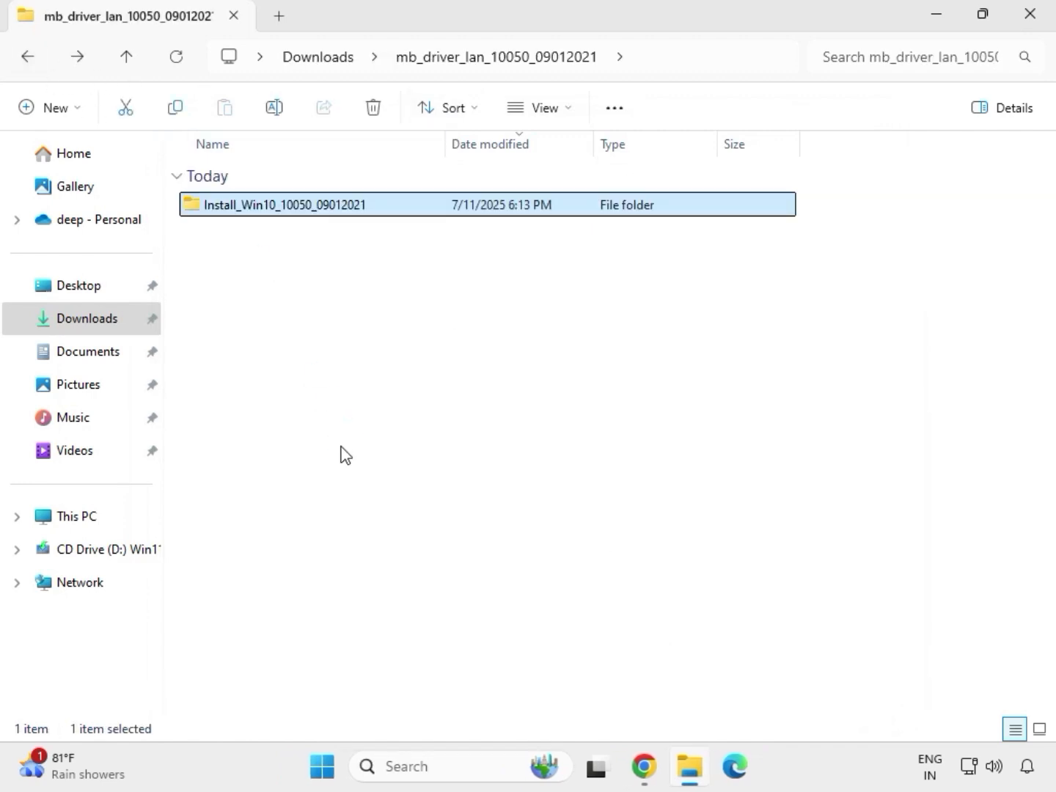
left_click(24, 59)
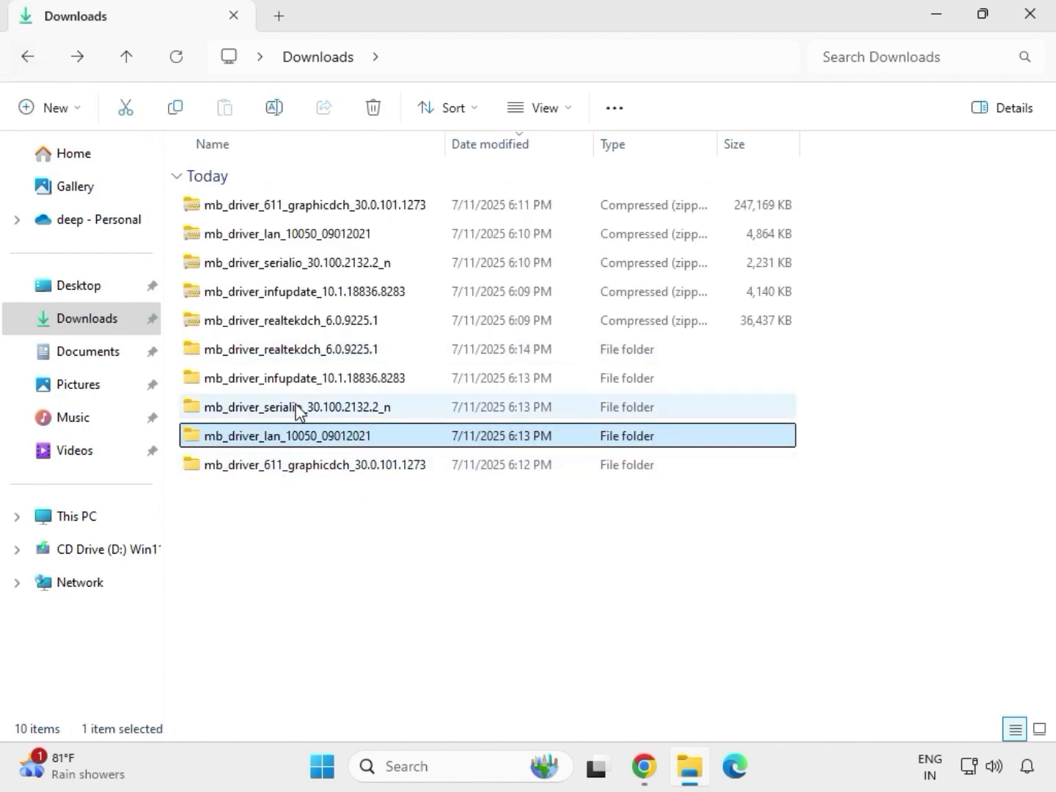
- Try to install Intel Serial IO by running SetupSerialIO as administrator from the extracted mb_driver_serialio_30.100.2132.2_n folder, then return to Downloads
double_click(297, 409)
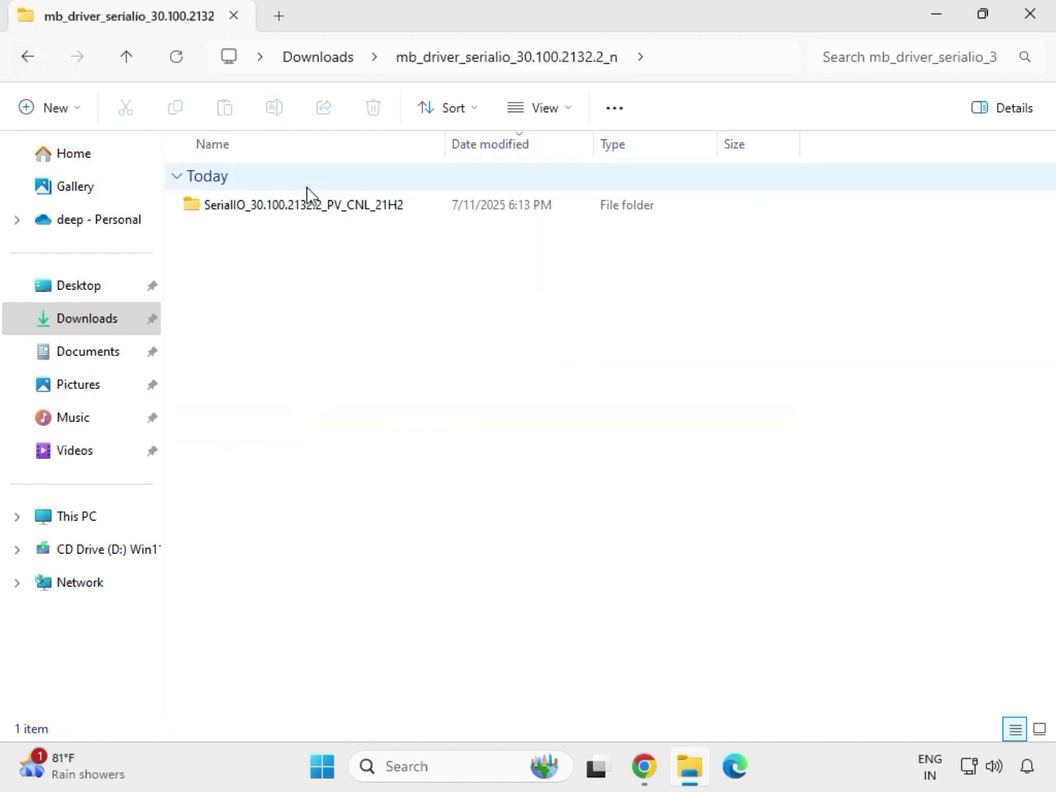
double_click(313, 206)
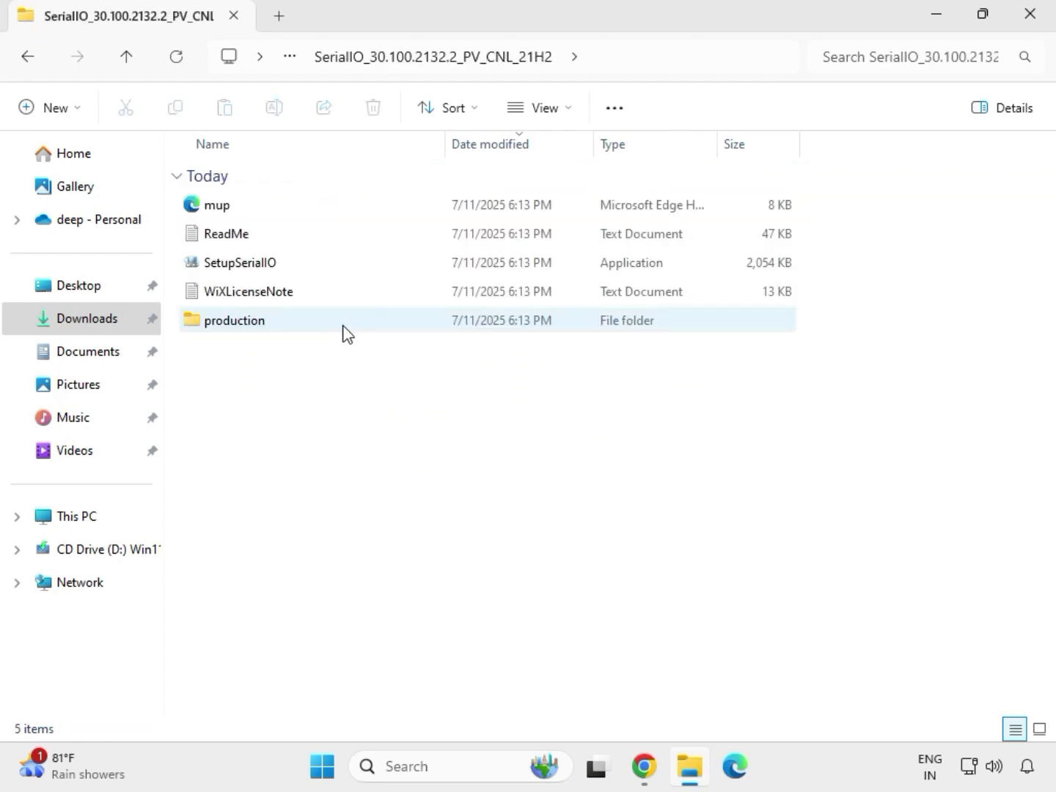
left_click(266, 277)
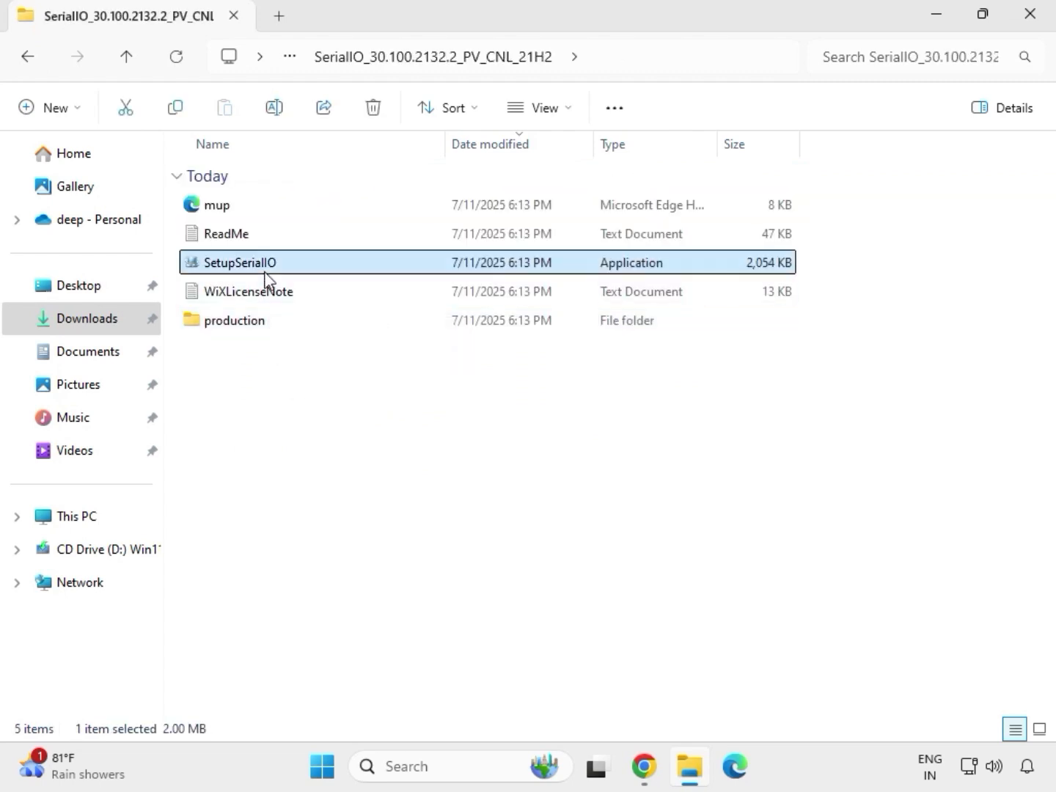
right_click(265, 269)
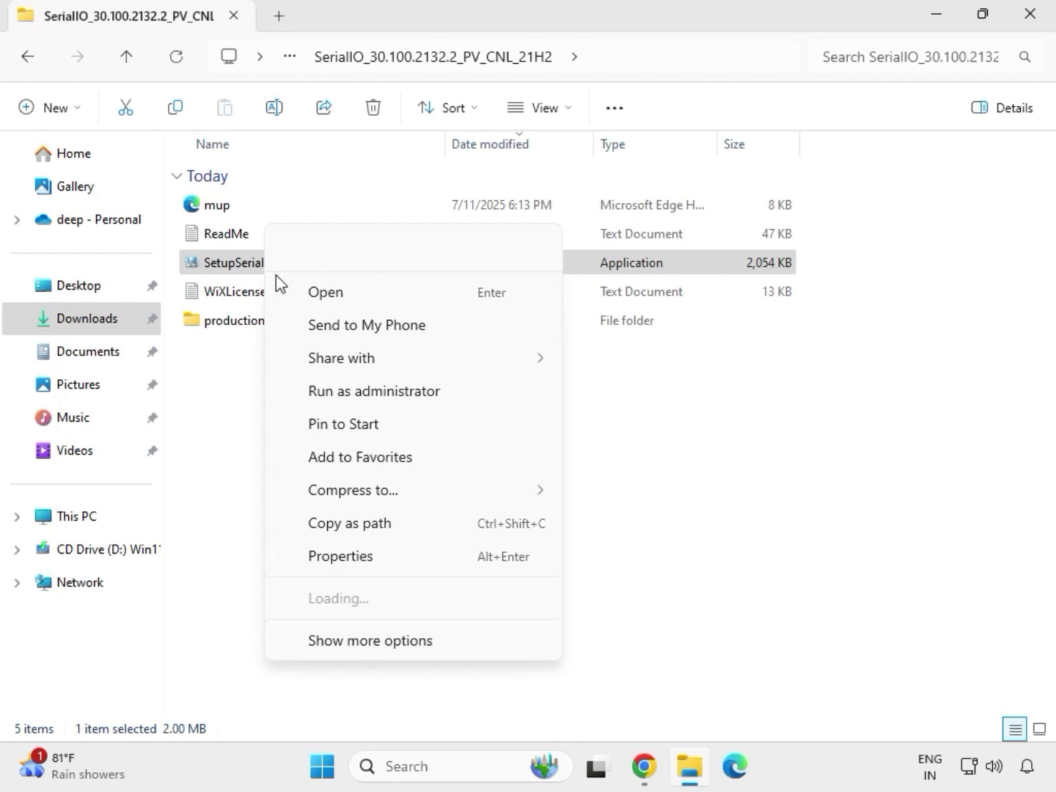
left_click(366, 390)
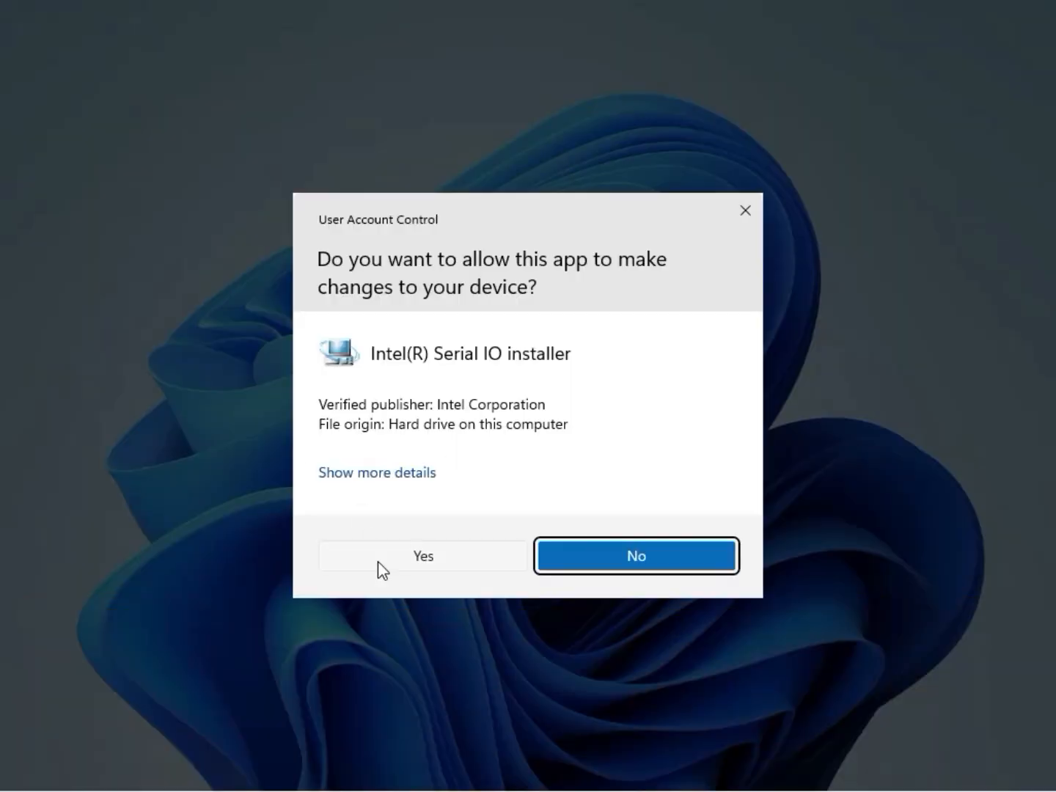
left_click(413, 559)
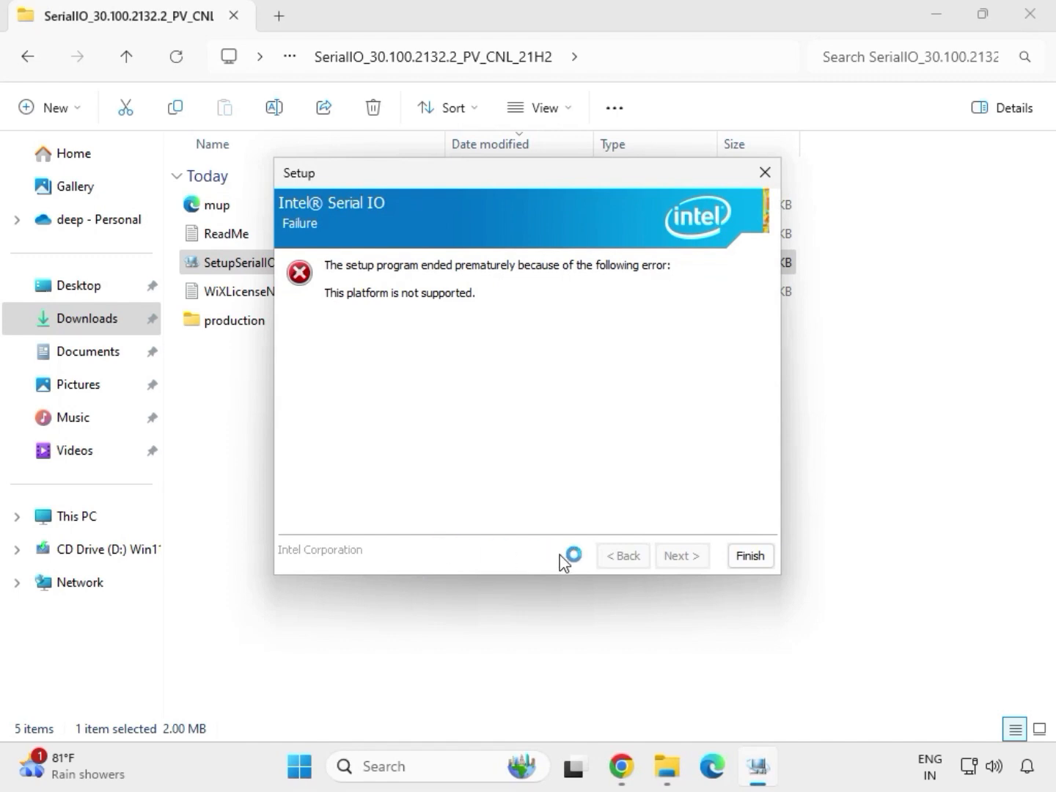
left_click(749, 557)
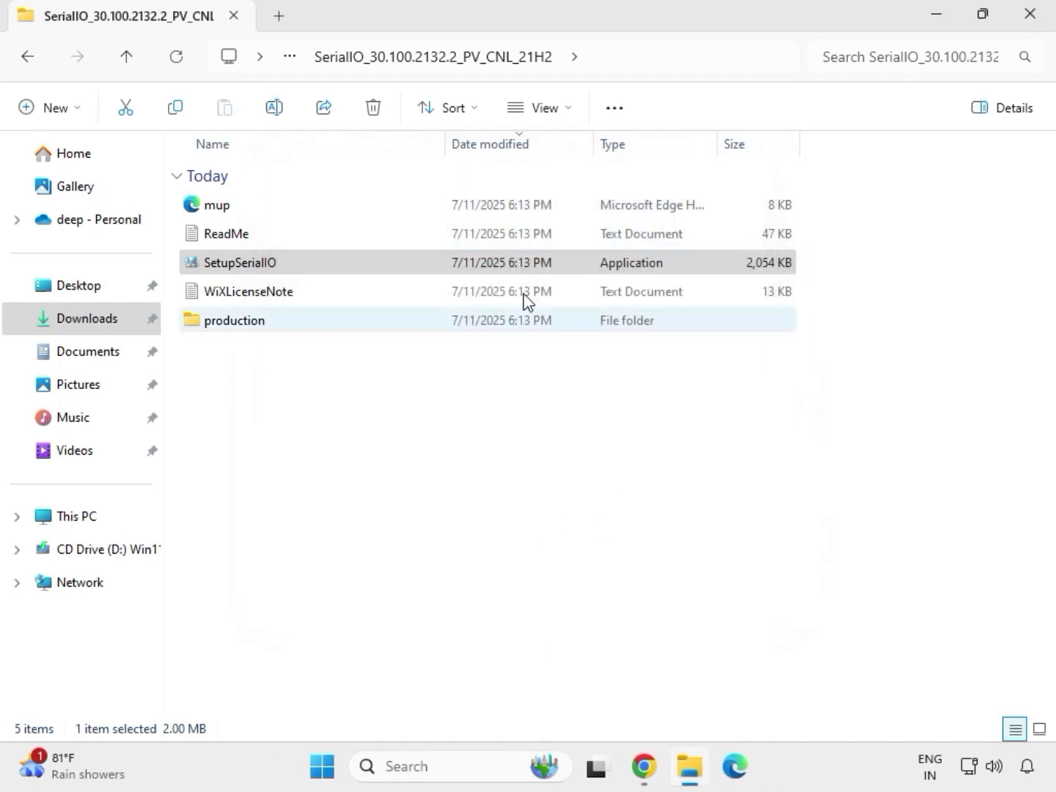
left_click(32, 65)
left_click(31, 65)
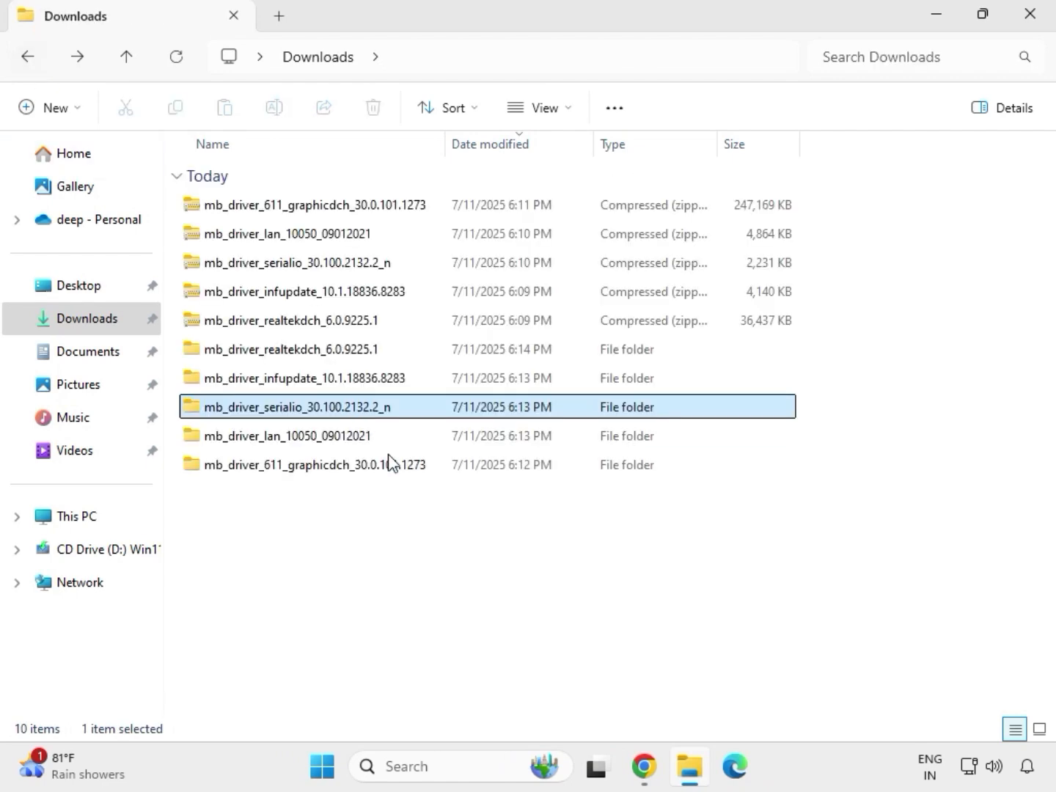
- Run SetupChipset as administrator from Chipset-10.1.18836.8283-Public-MUP inside the mb_driver_infupdate_10.1.18836.8283 folder and allow it to make changes
left_click(275, 380)
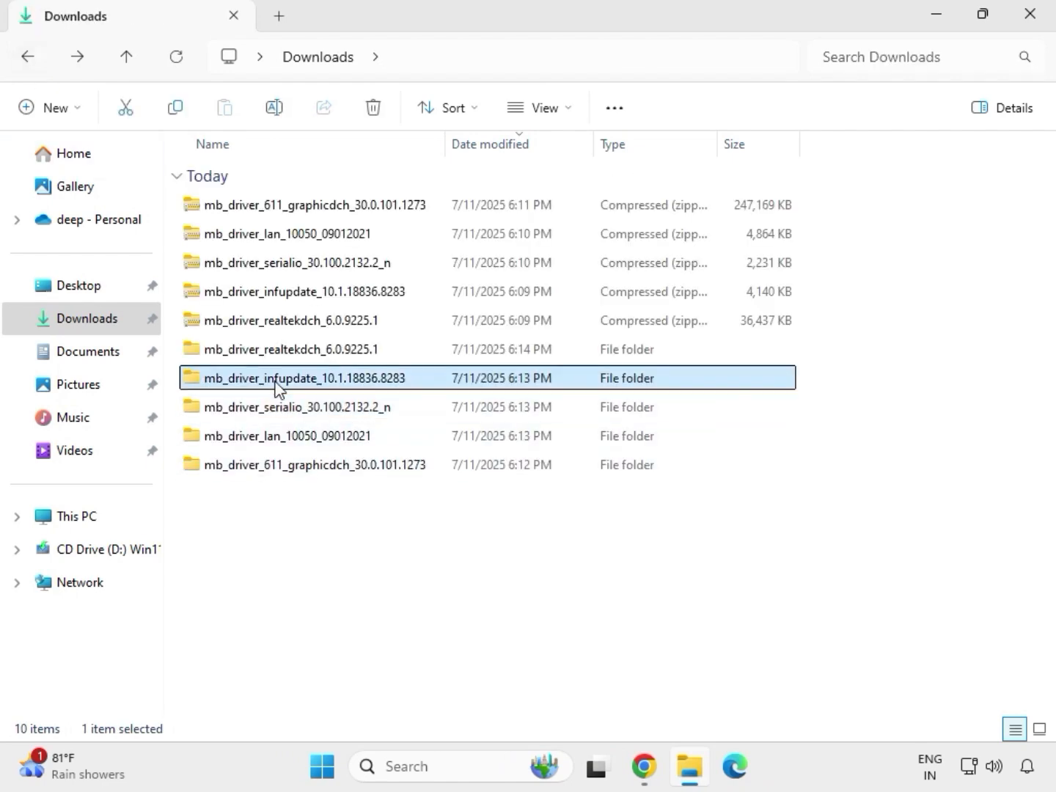
double_click(276, 379)
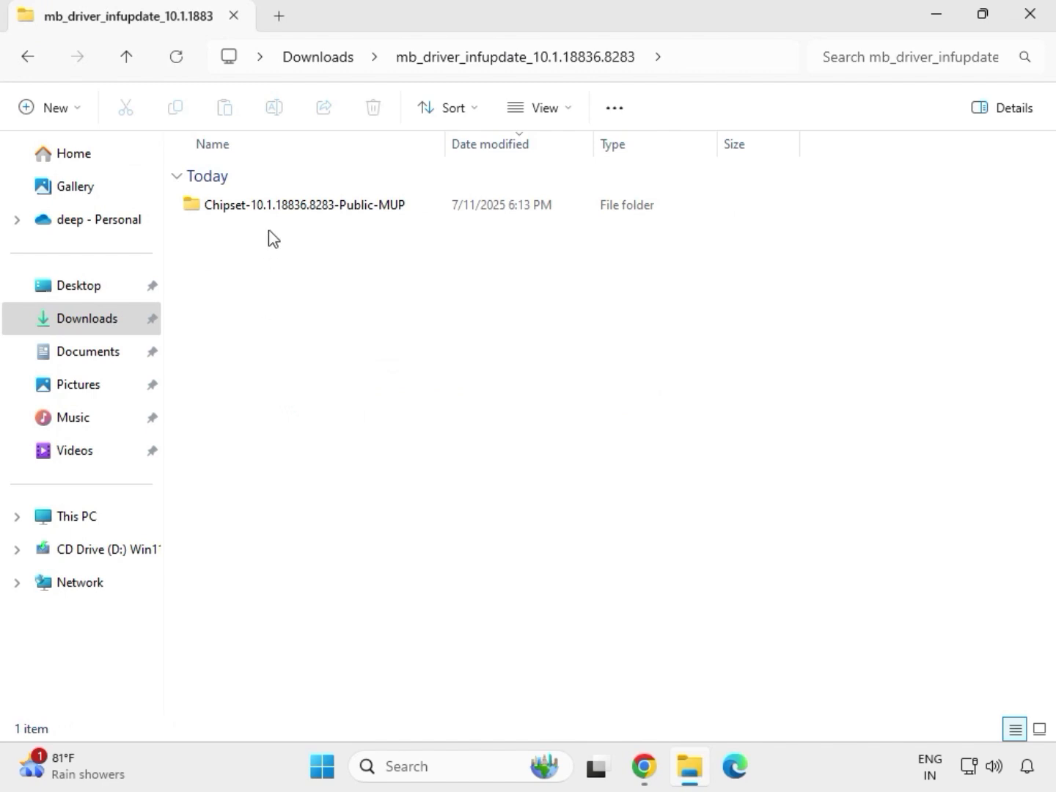
left_click(280, 209)
double_click(280, 208)
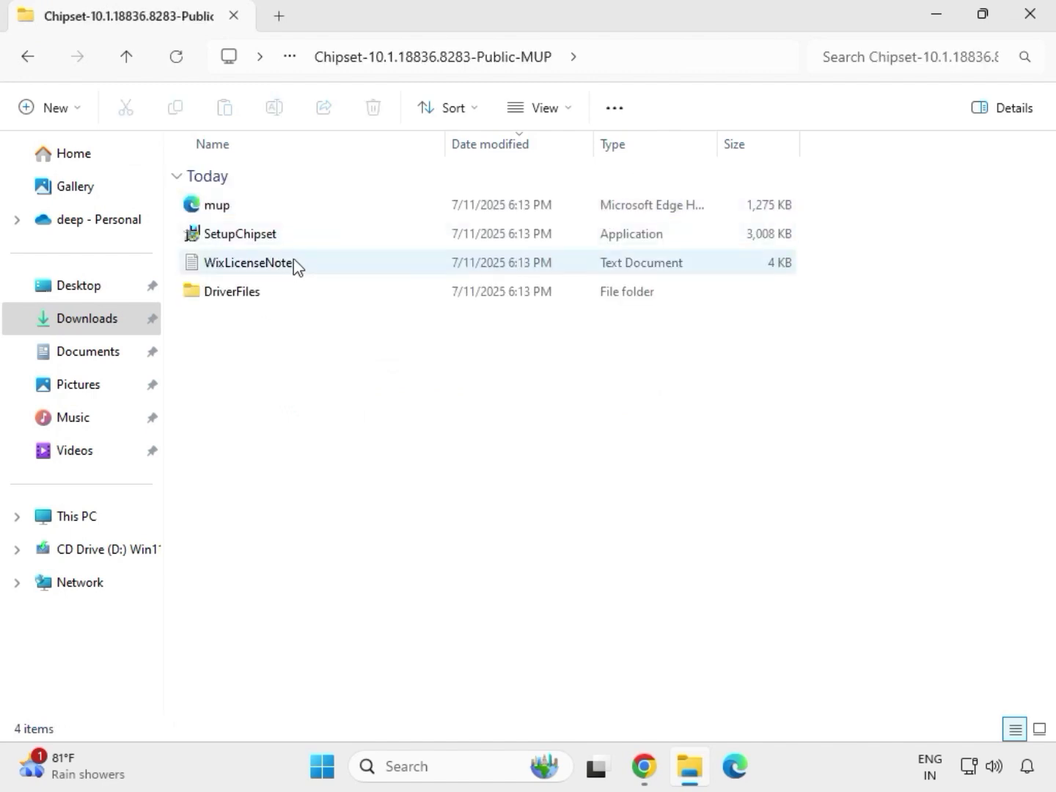
left_click(301, 243)
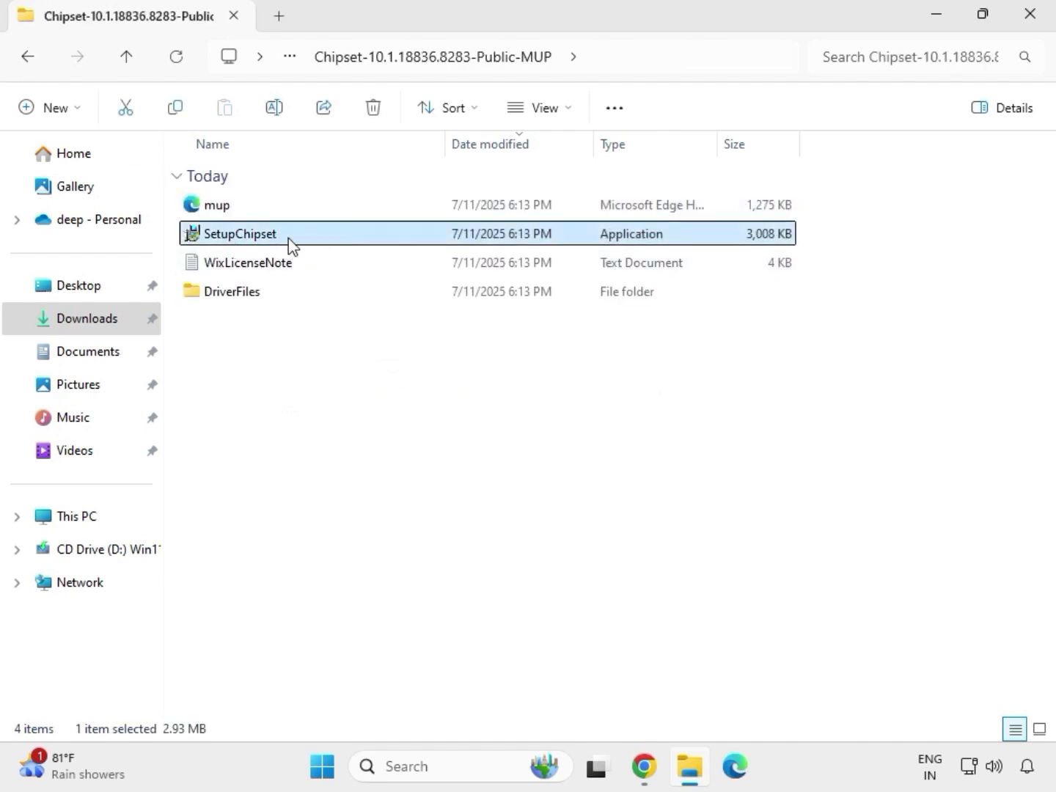
right_click(299, 251)
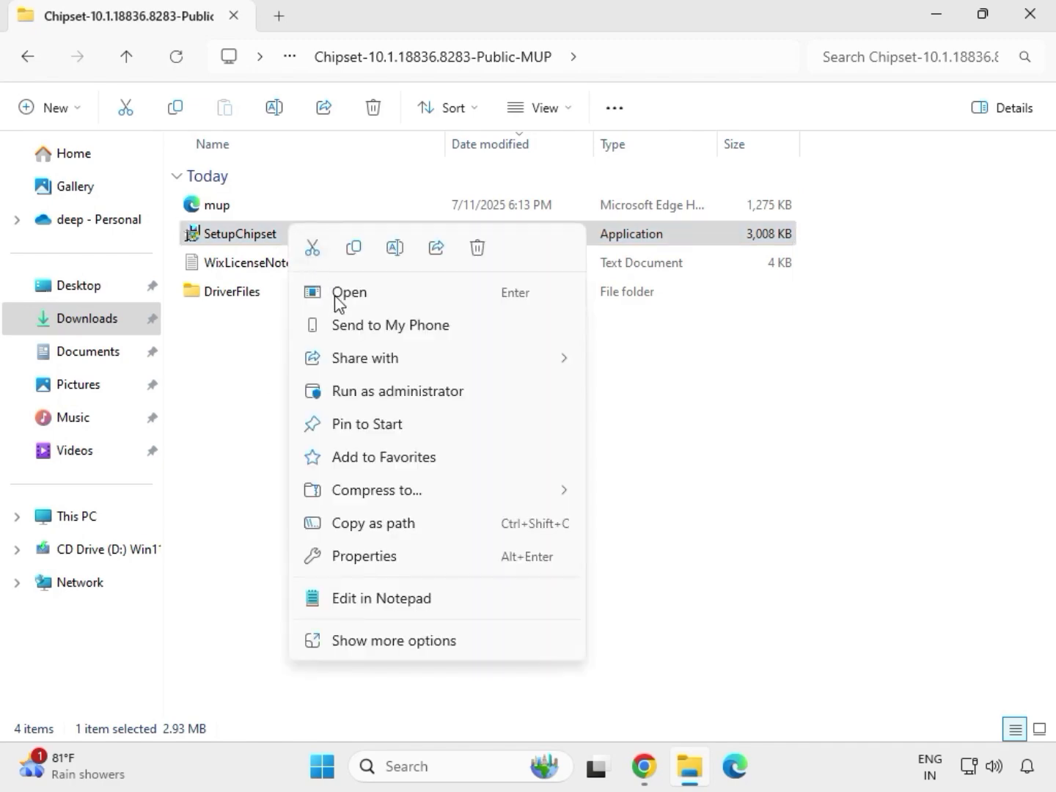
left_click(374, 389)
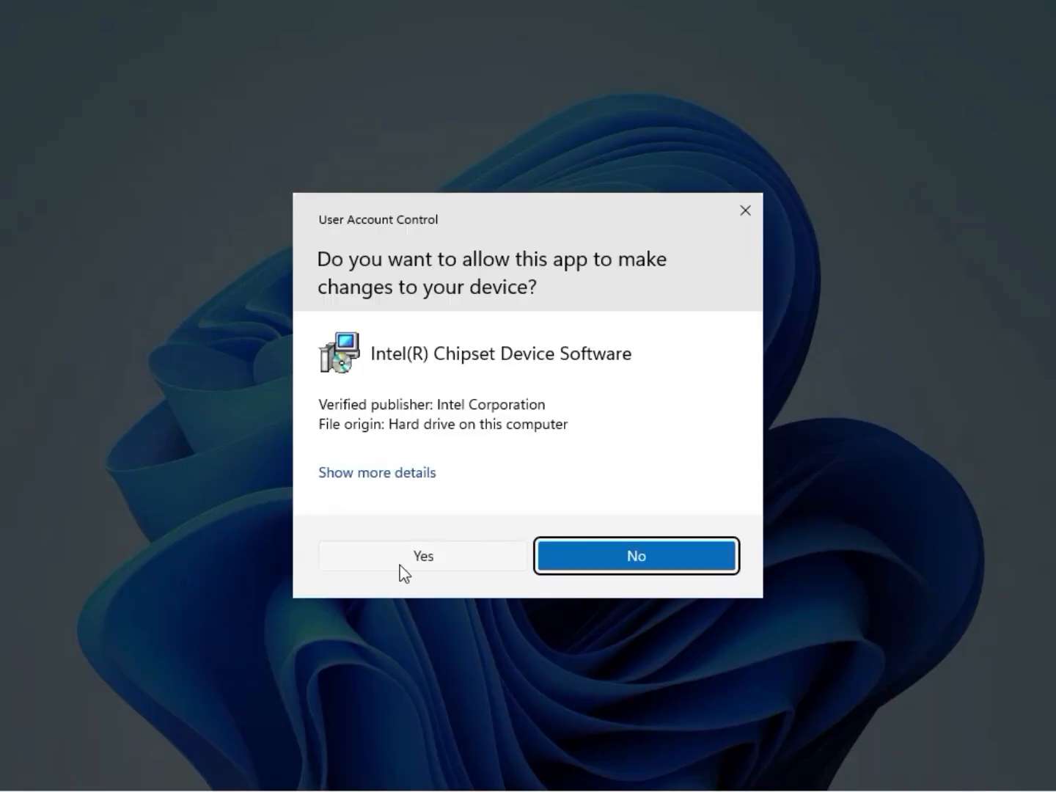
left_click(423, 558)
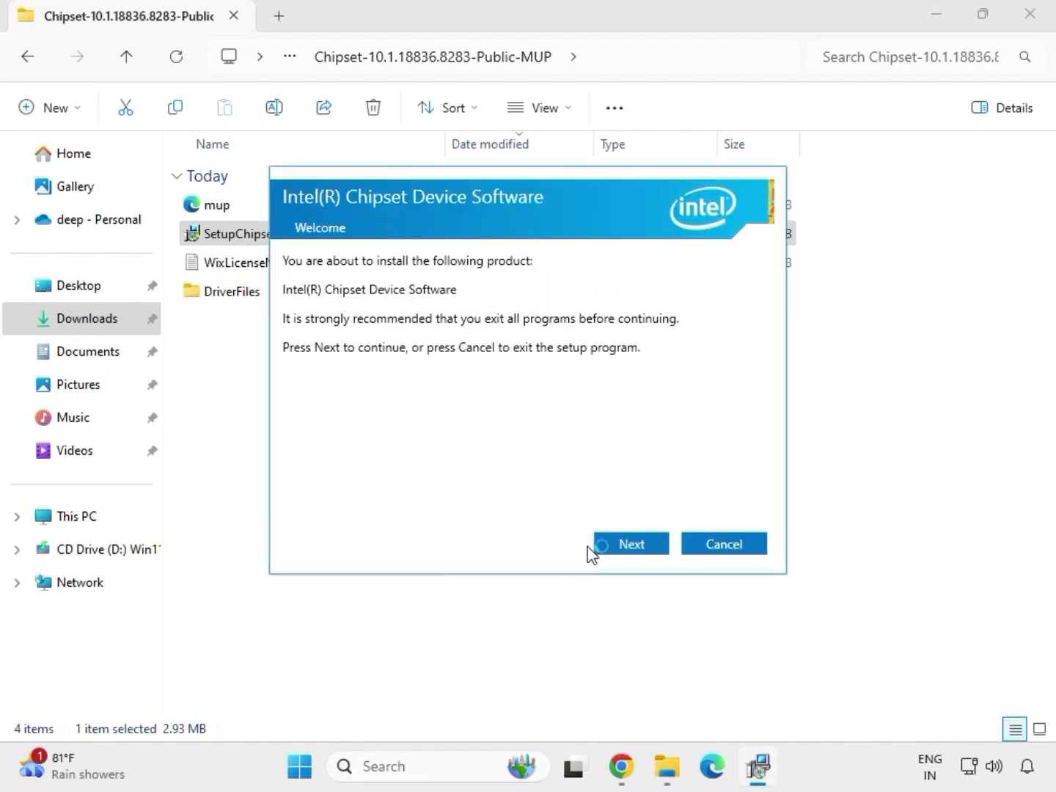
- Install the Intel Chipset Device Software through its setup wizard and close the installer
left_click(617, 551)
left_click(617, 548)
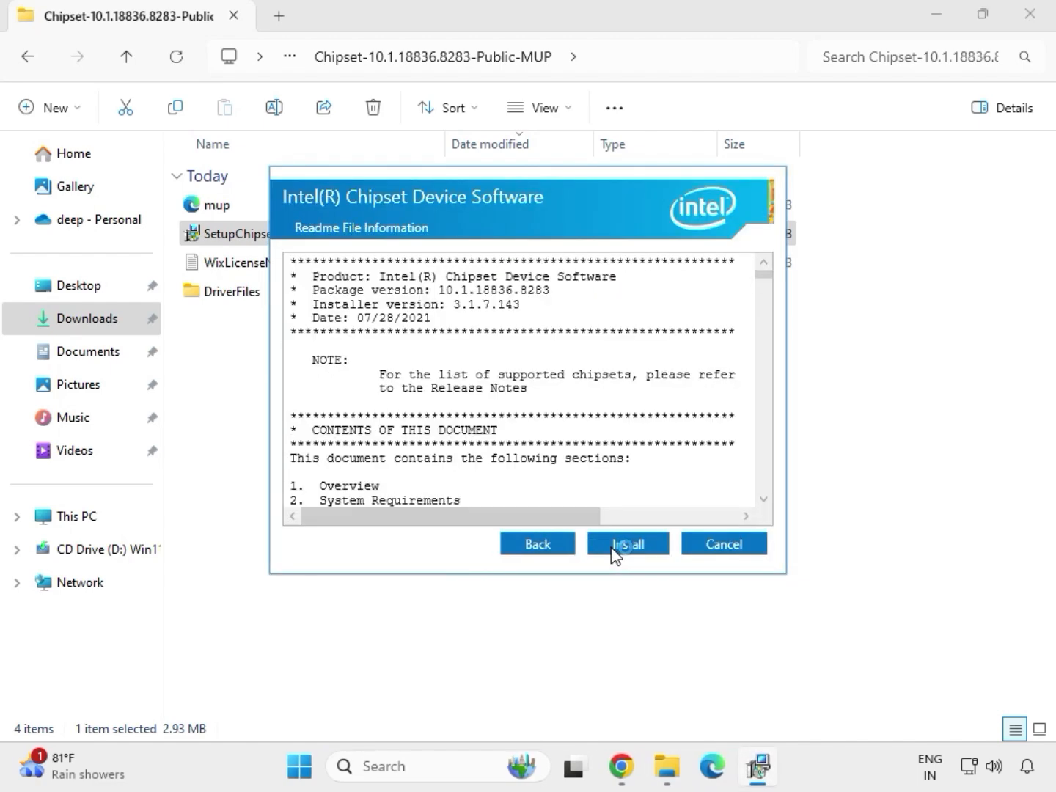
left_click(642, 550)
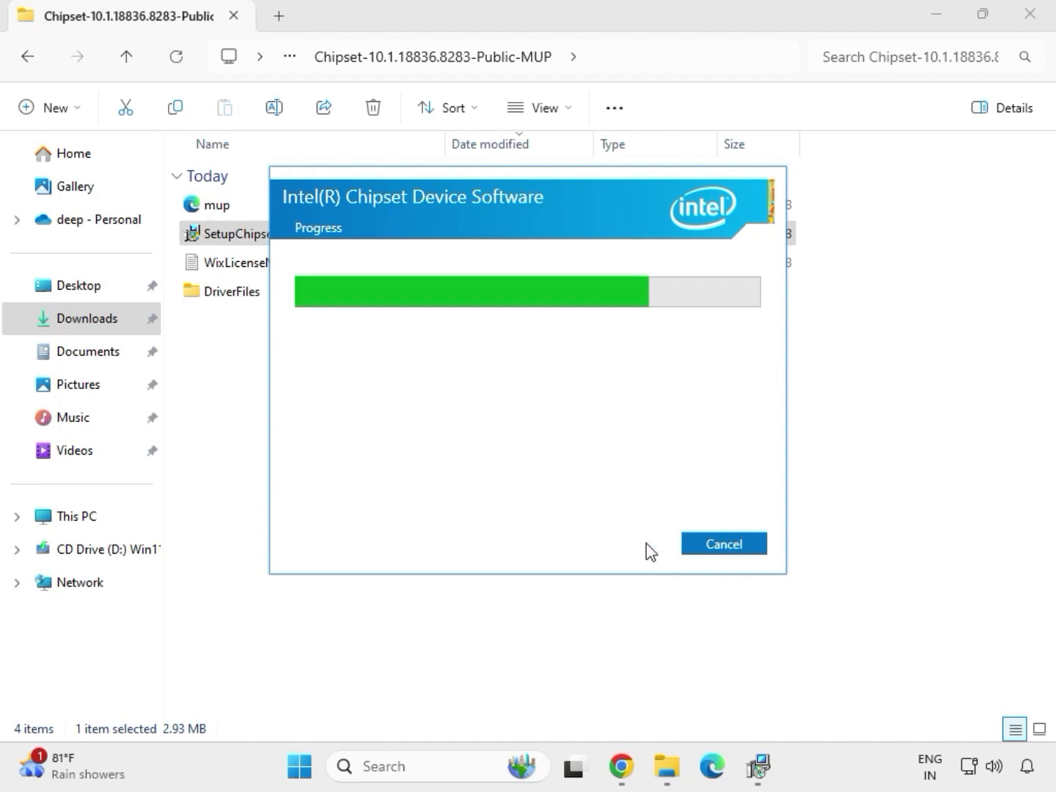
left_click(711, 551)
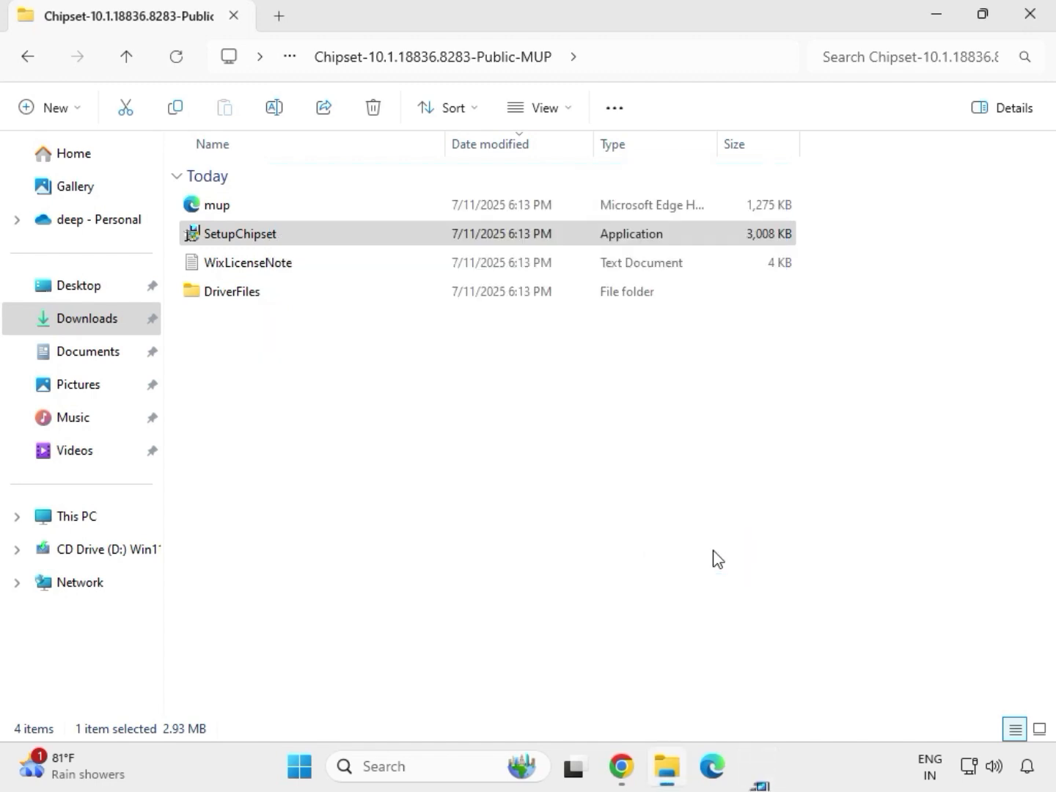
- Check the contents of the extracted mb_driver_realtekdch_6.0.9225.1 folder and return to Downloads
key("BackSpace")
key("BackSpace")
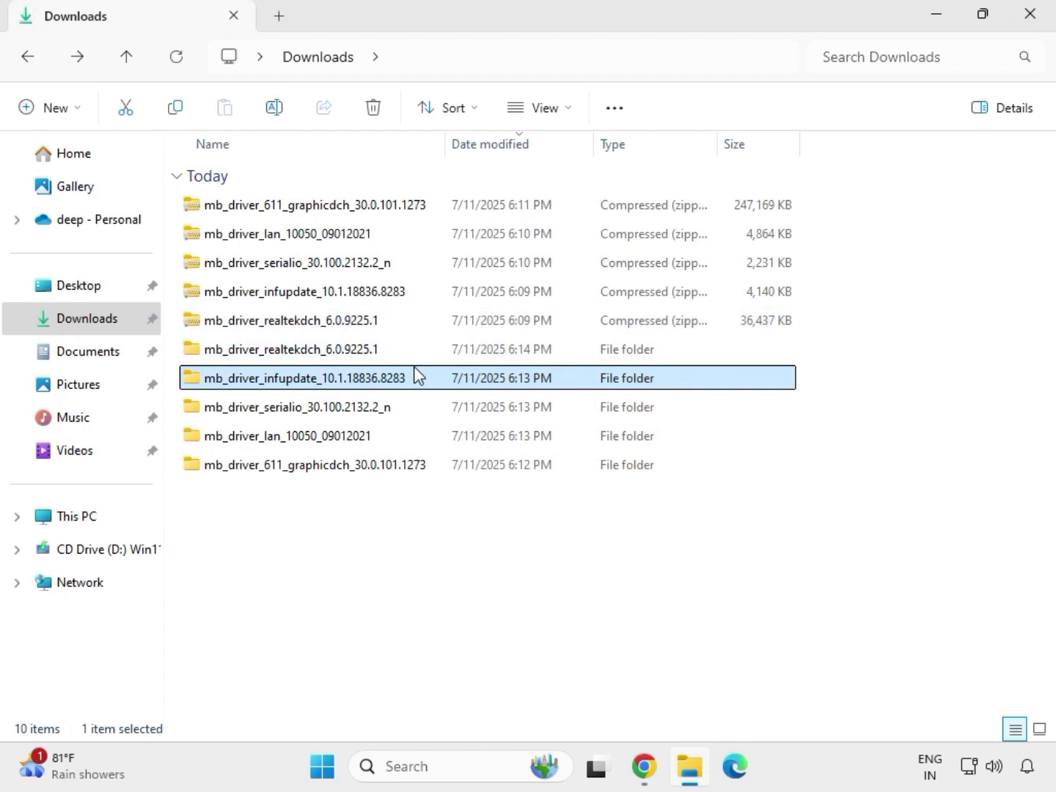
double_click(392, 351)
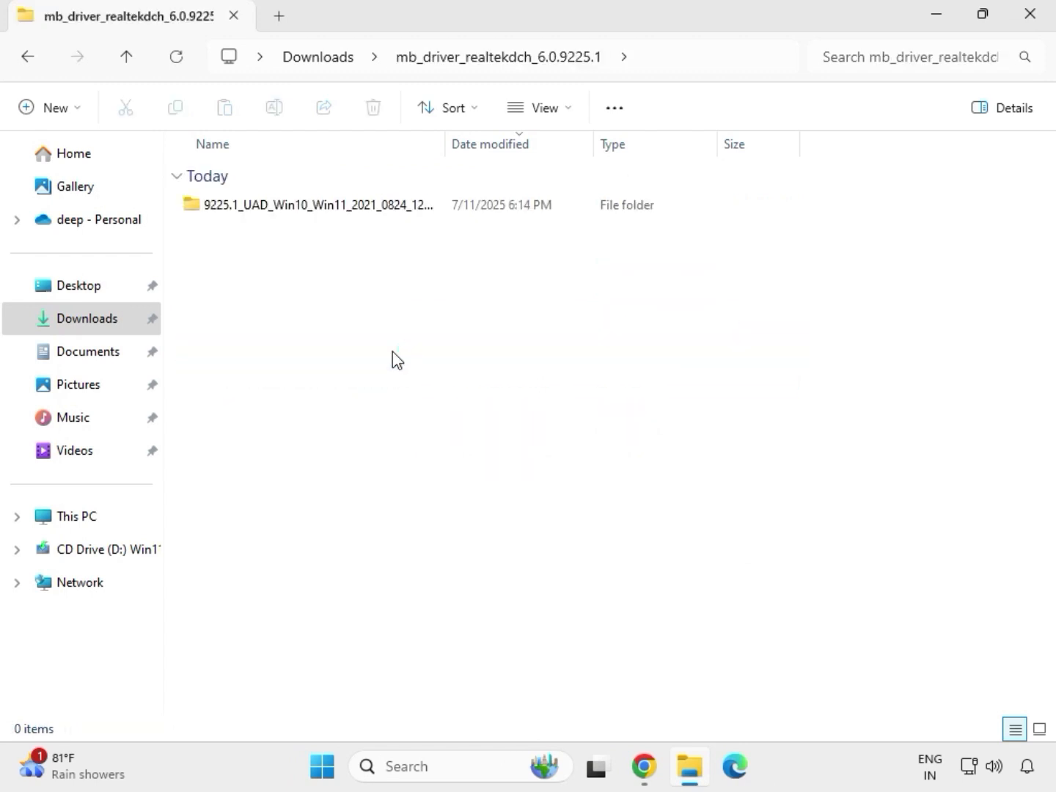
left_click(328, 65)
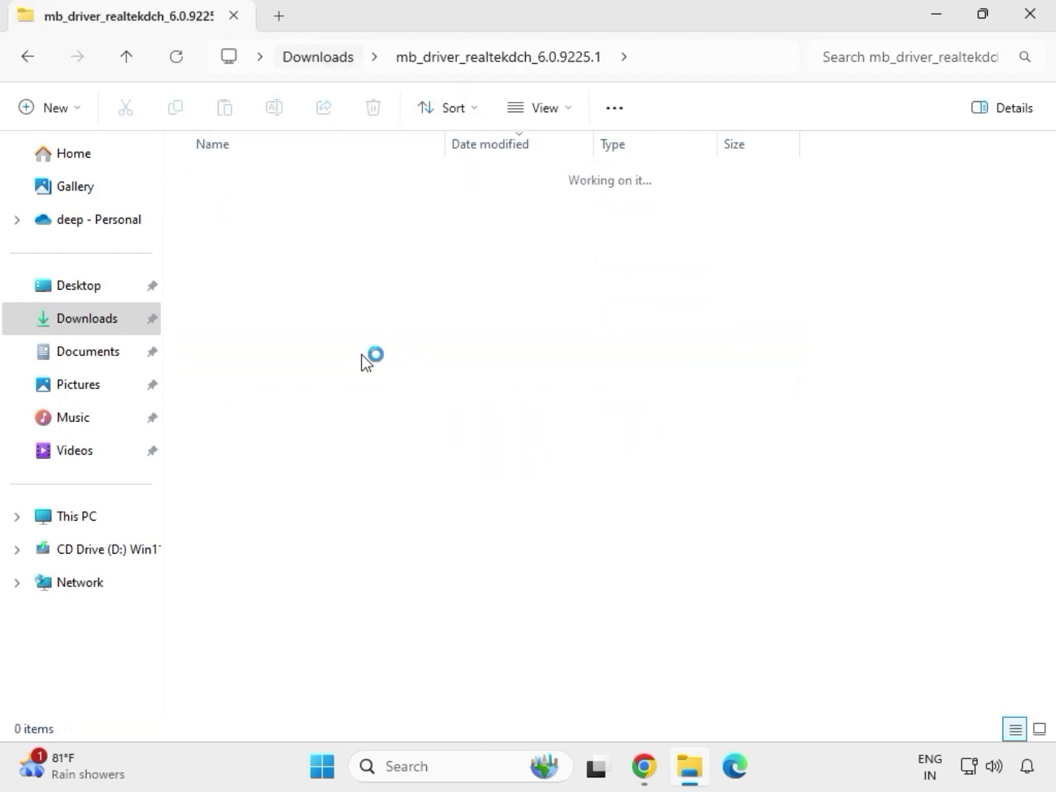
- Run the extracted mb_driver_611_graphicdch_30.0.101.1273 application as administrator again, allow it to make changes, and return to Downloads
left_click(306, 471)
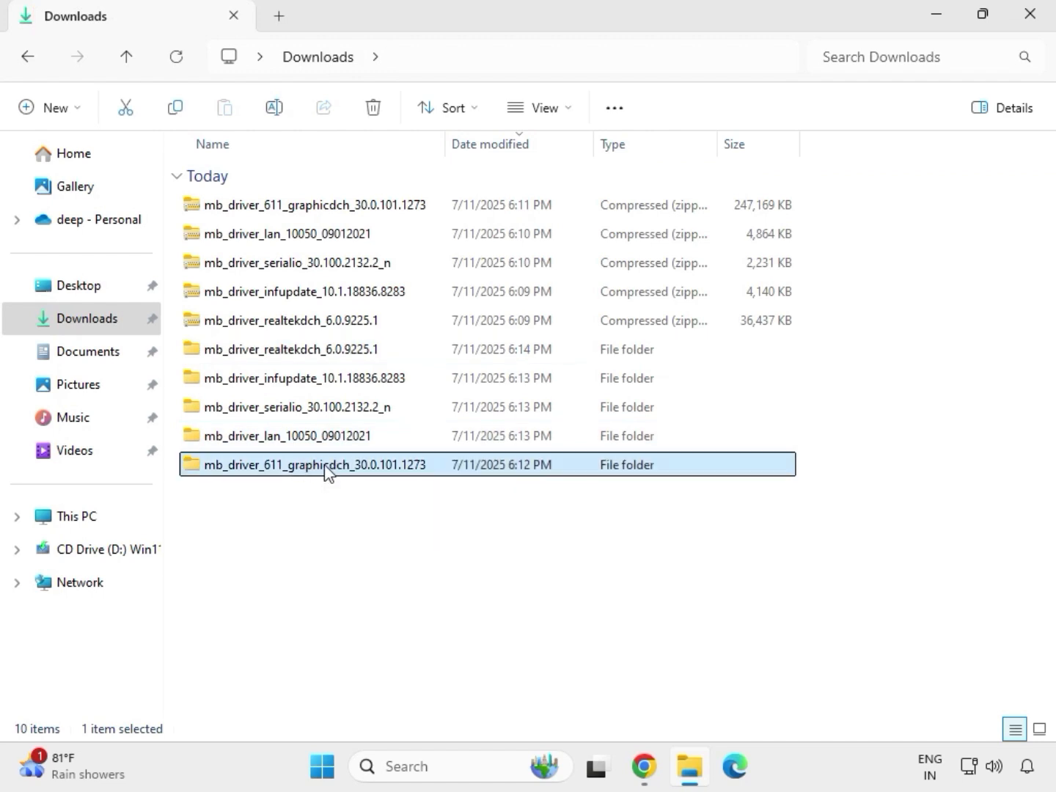
double_click(325, 472)
left_click(292, 211)
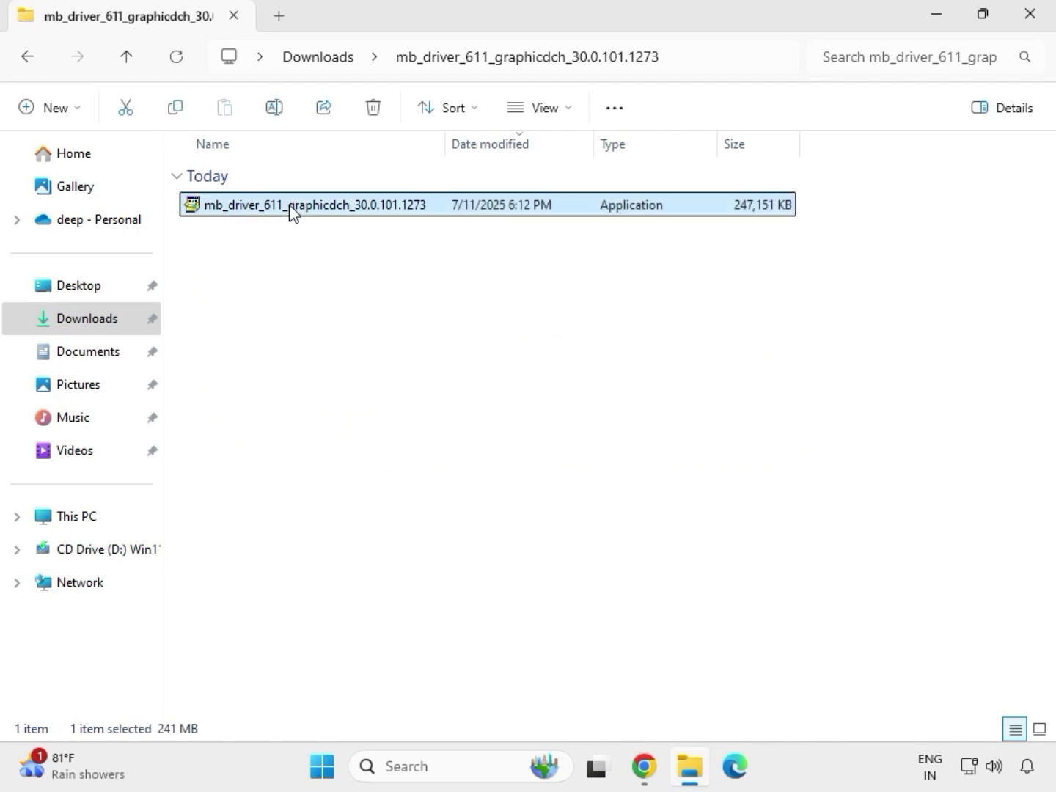
right_click(297, 213)
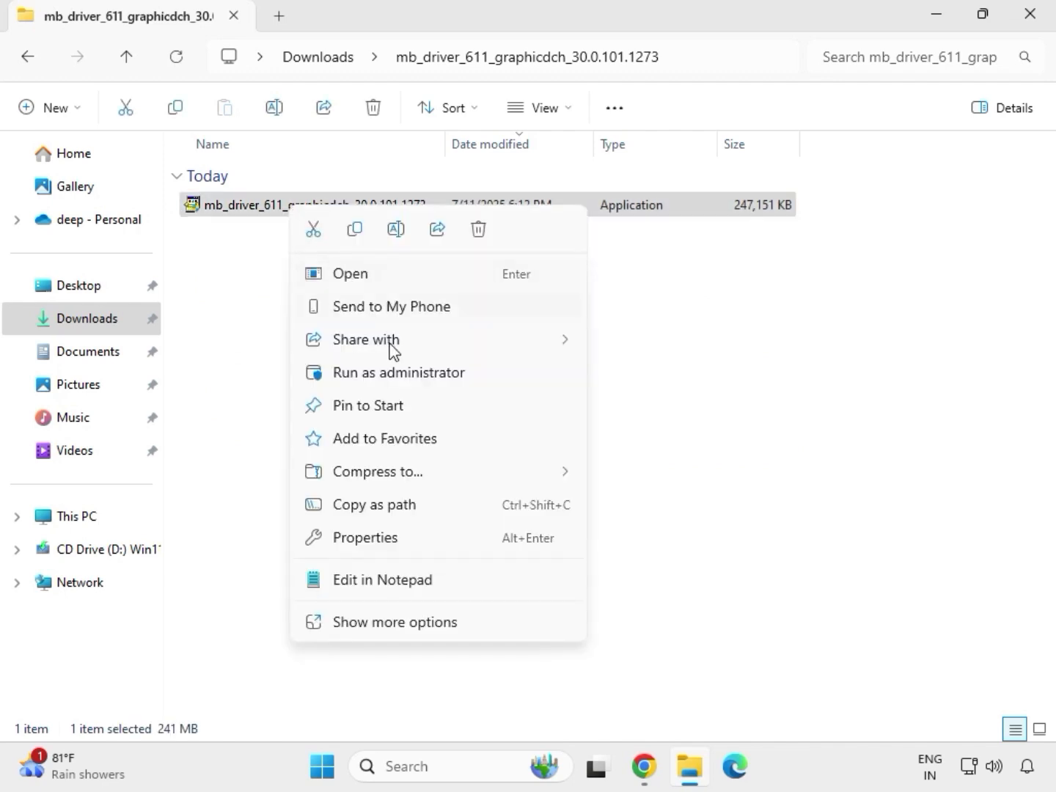
left_click(402, 374)
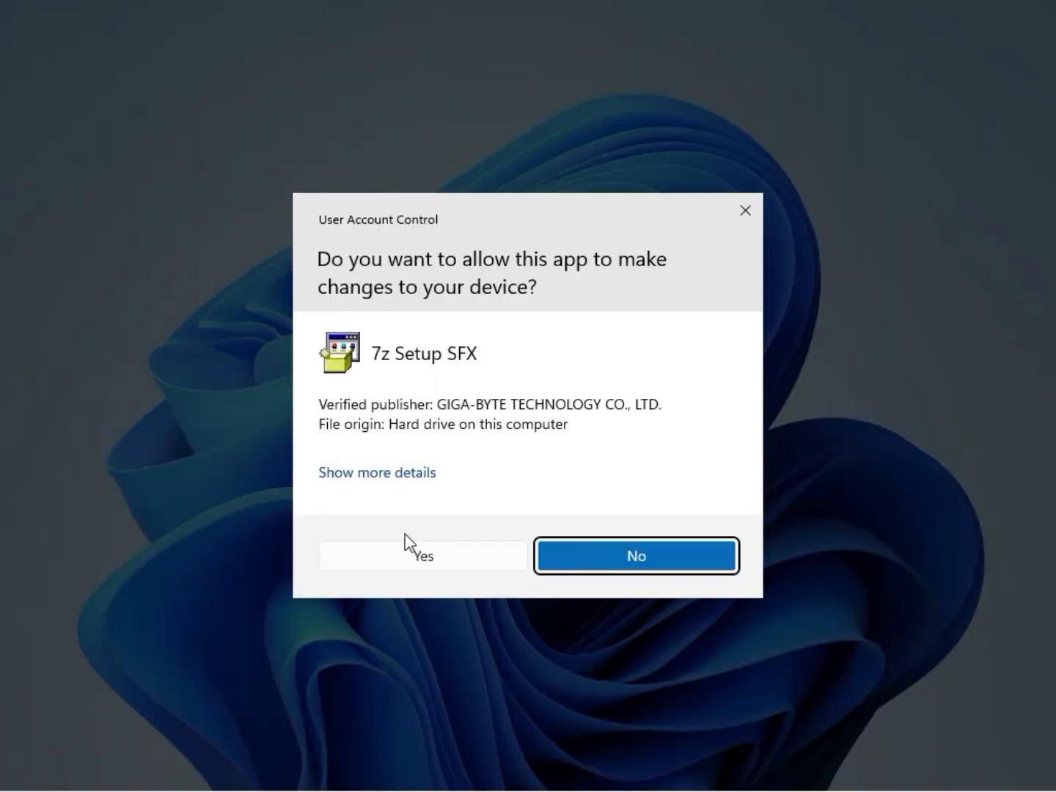
left_click(408, 557)
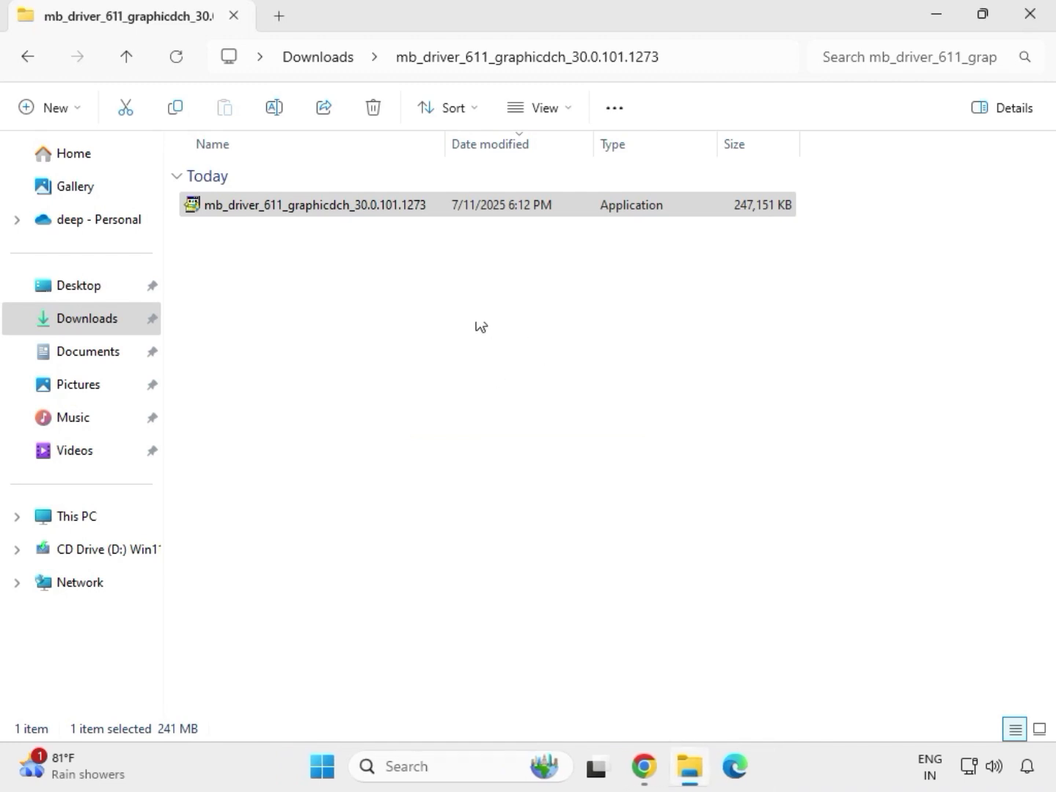
left_click(330, 62)
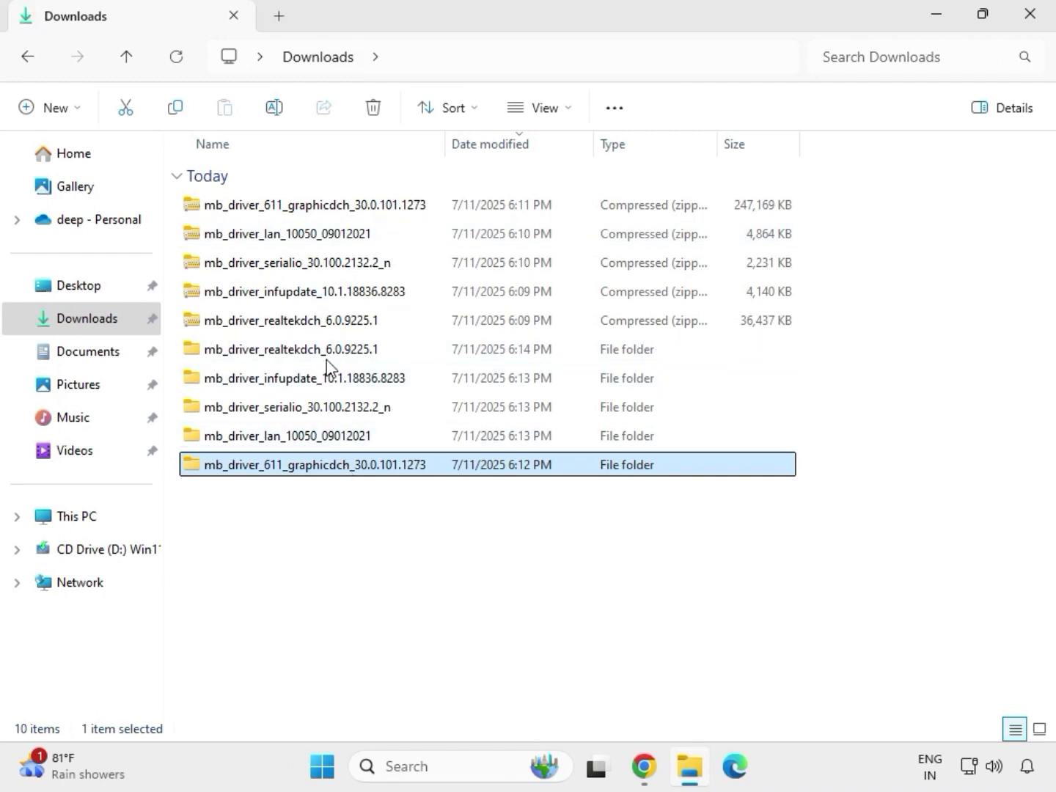
- Install the Realtek Audio Driver by running Setup as administrator from the 9225.1_UAD_Win10_Win11_2021_0824_123850_WHQL_1458 folder inside mb_driver_realtekdch_6.0.9225.1, postponing the computer restart
double_click(324, 351)
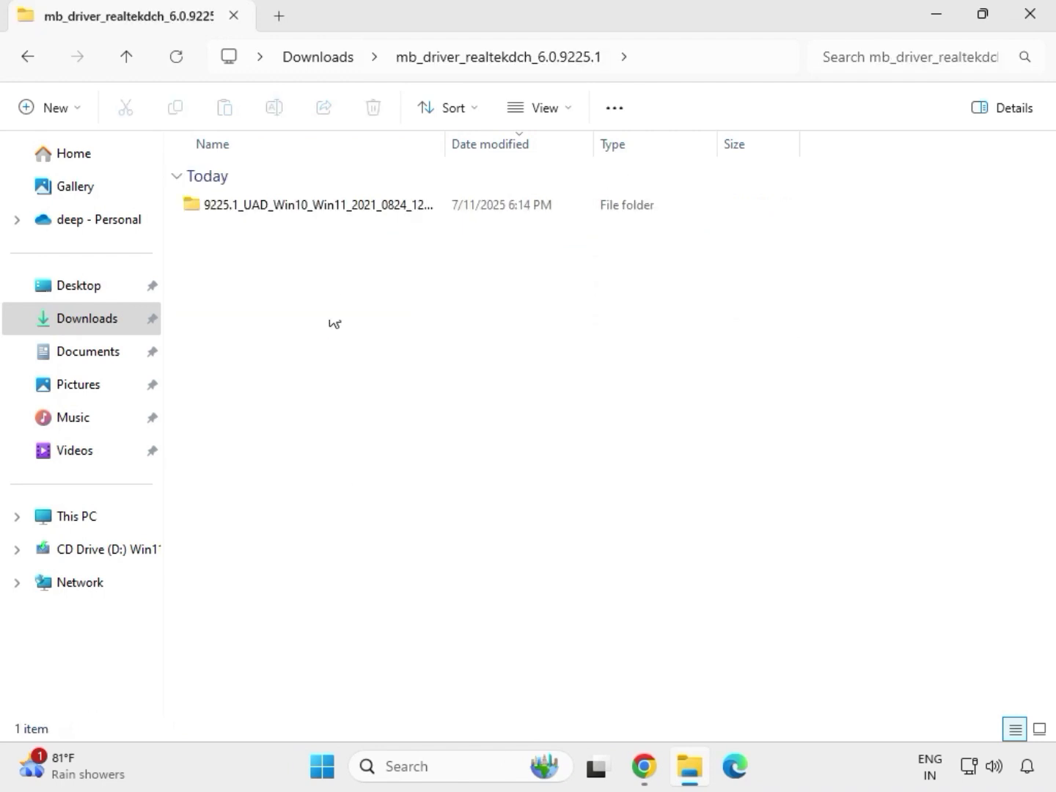
double_click(311, 205)
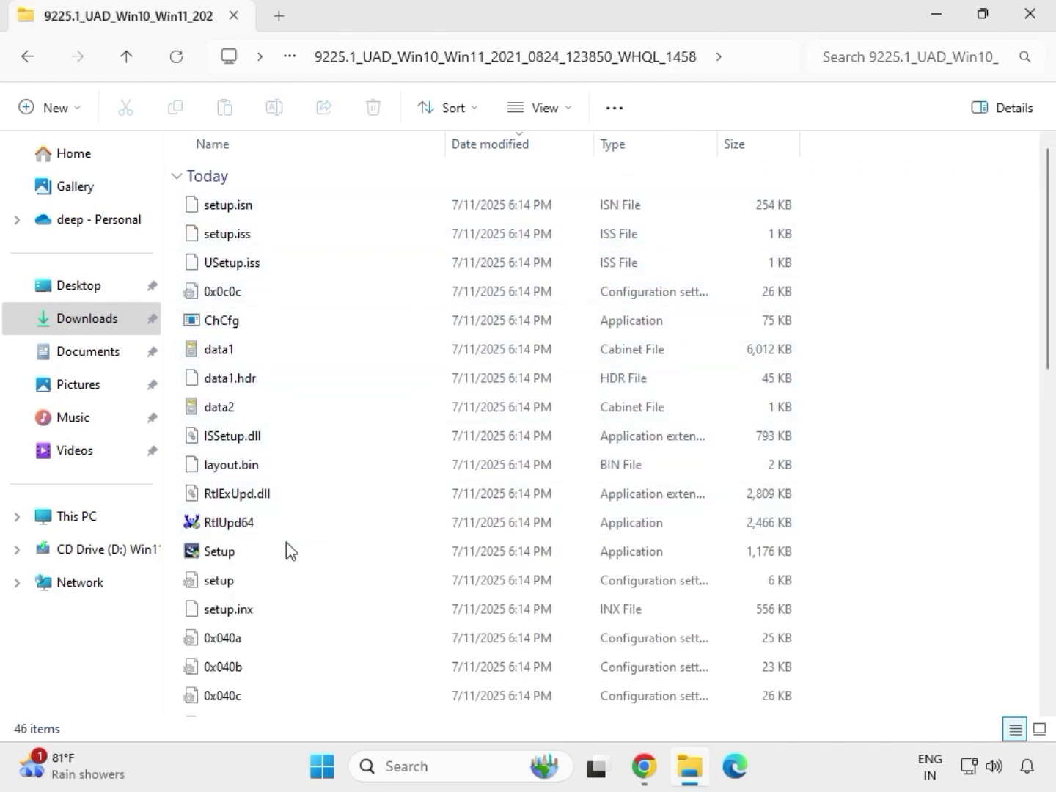
left_click(234, 556)
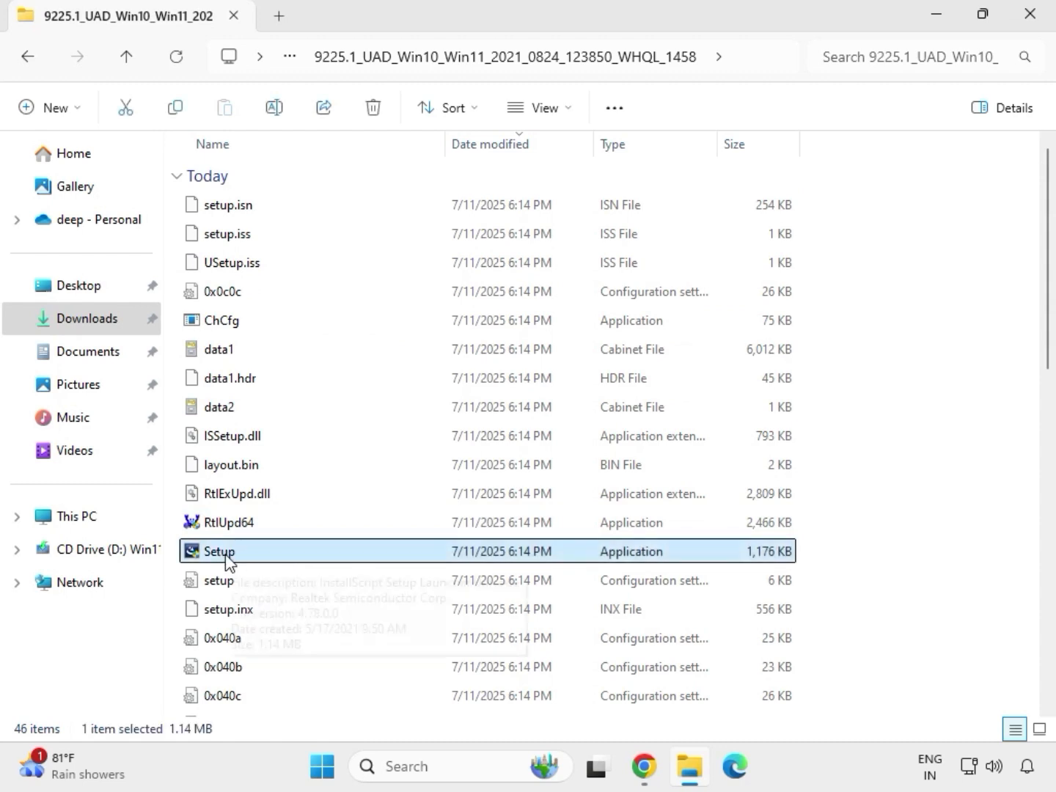
right_click(242, 561)
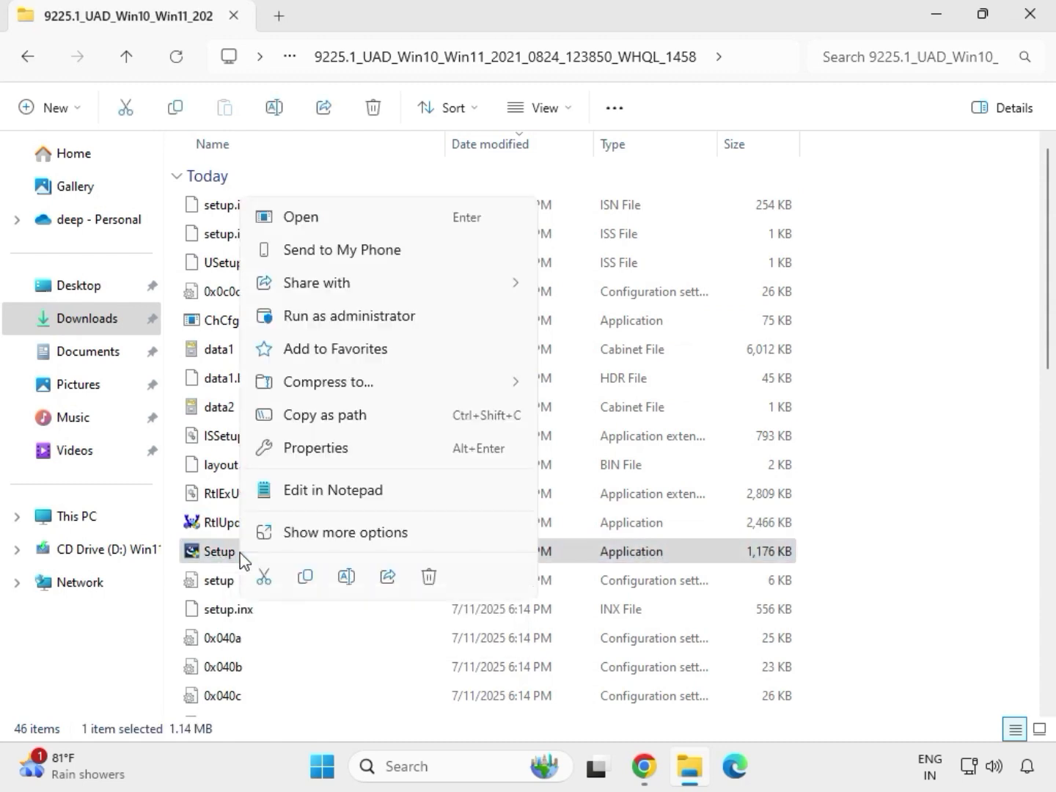
left_click(323, 321)
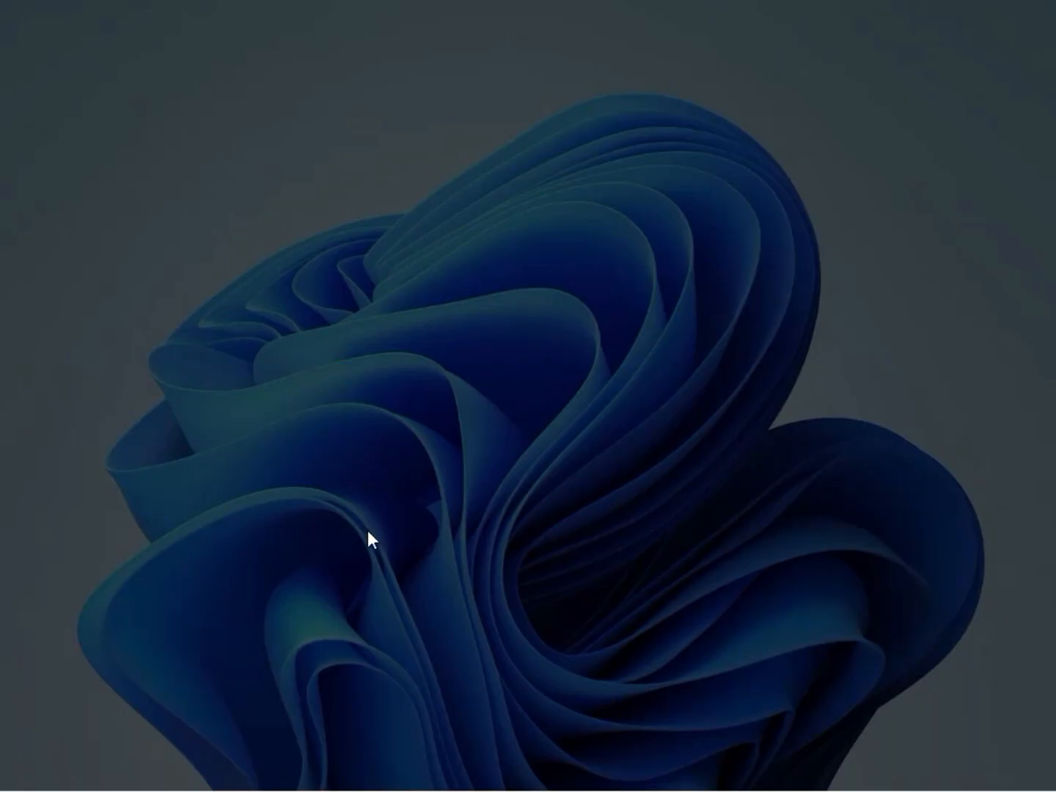
left_click(374, 550)
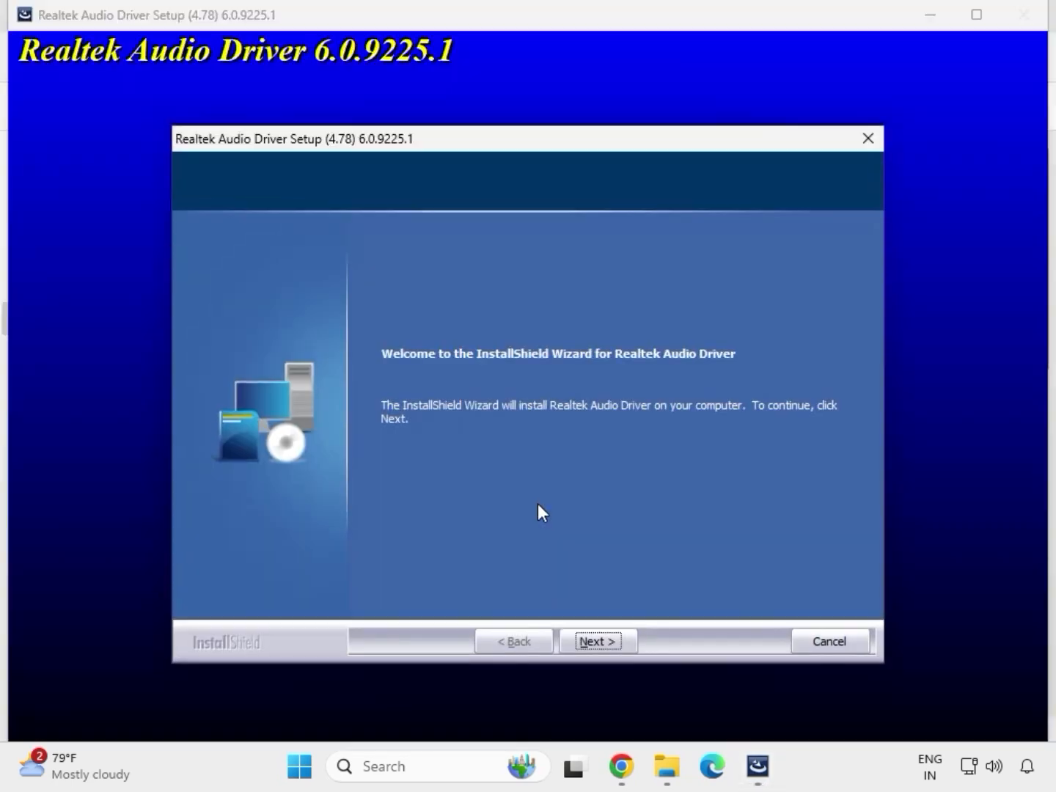
left_click(598, 637)
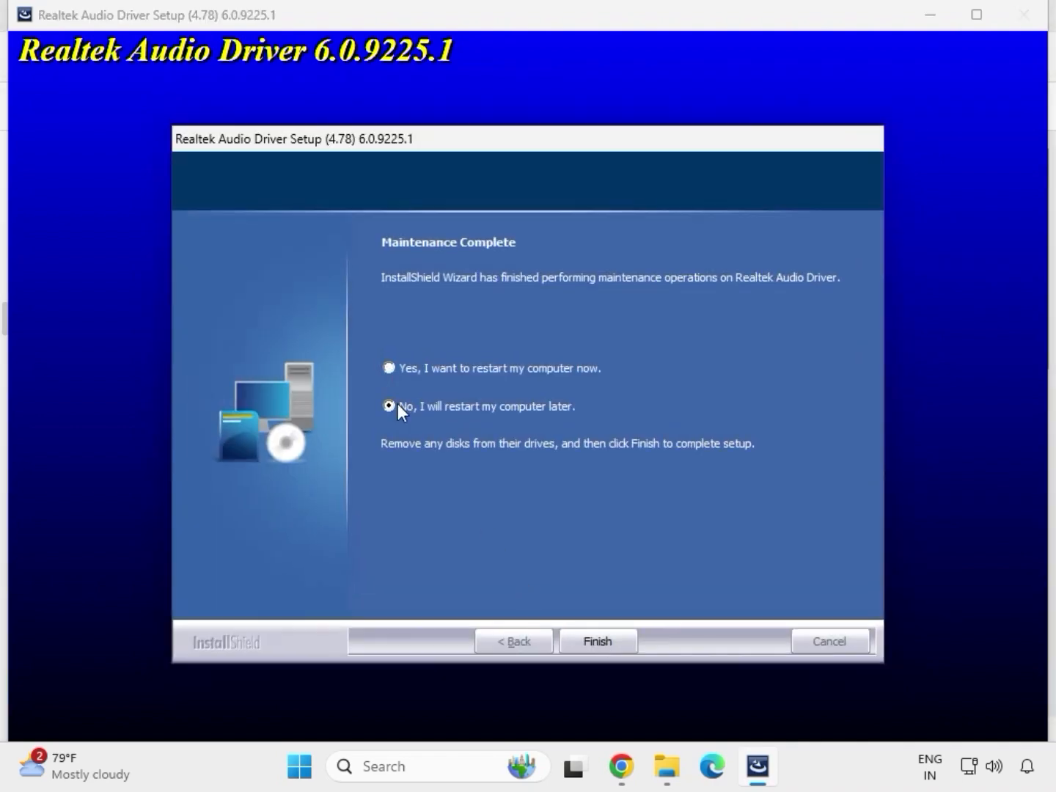
left_click(594, 640)
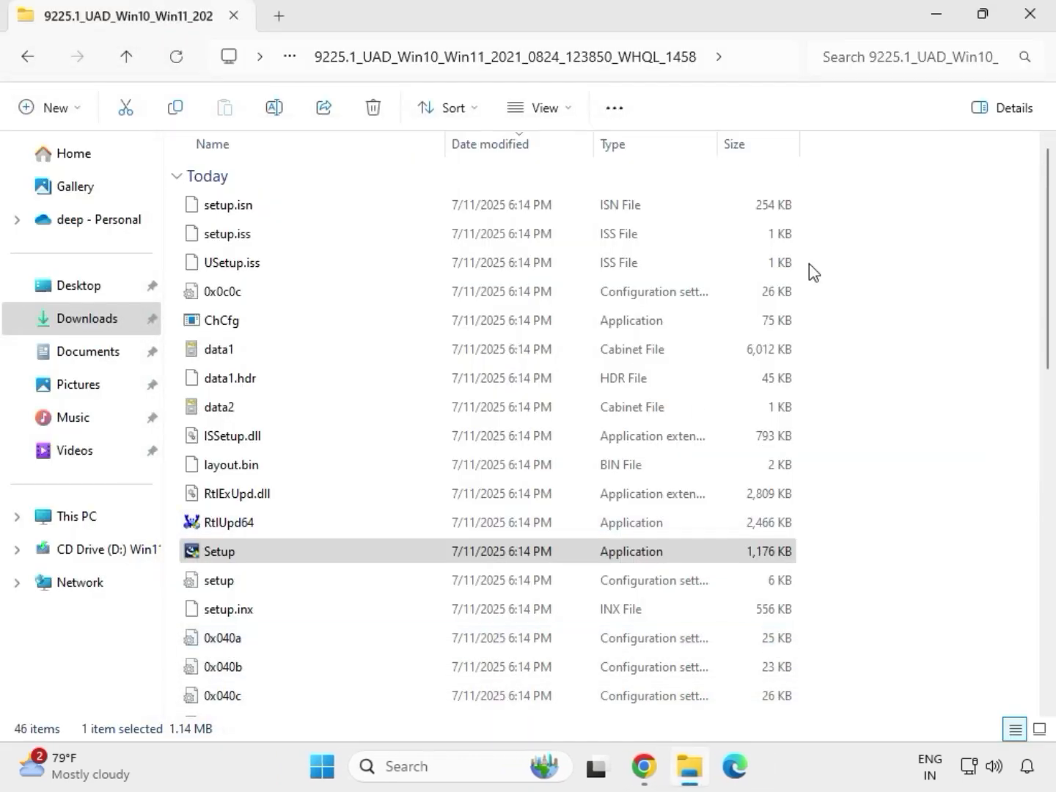